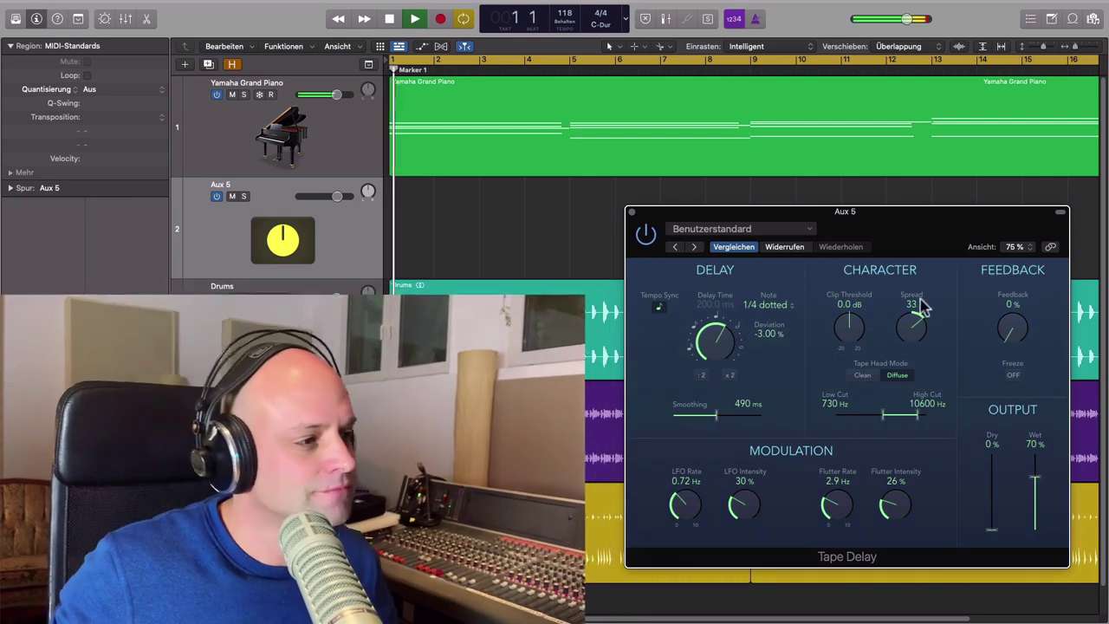
# Step: Play back the arrangement to hear the mix with the piano's Tape Delay
pyautogui.moveTo(1002, 345); pyautogui.dragTo(921, 342)
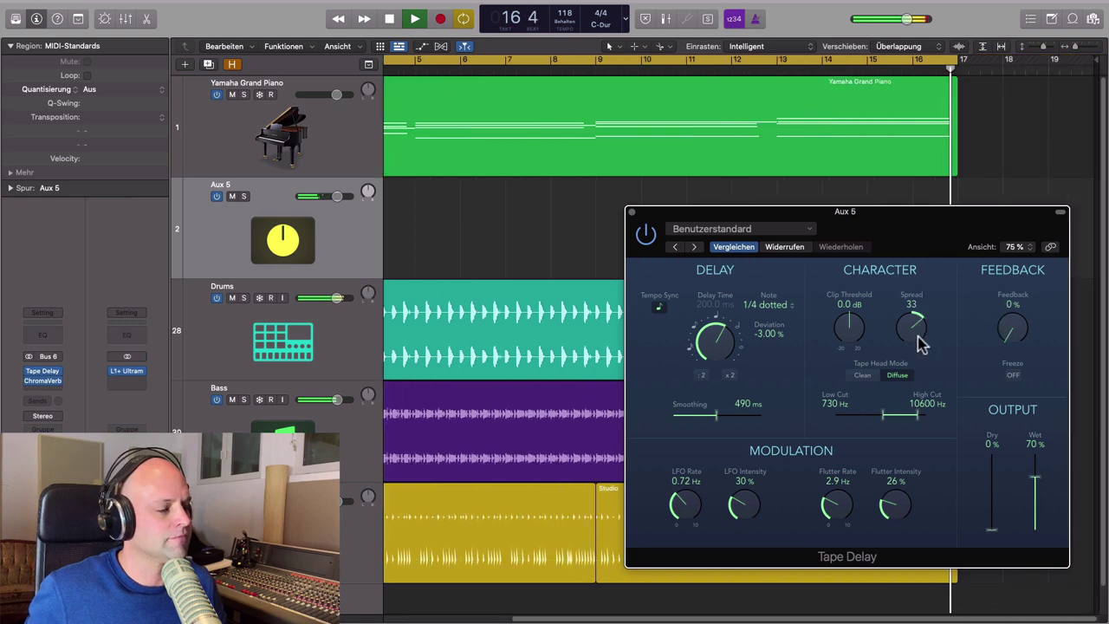
pyautogui.press('space')
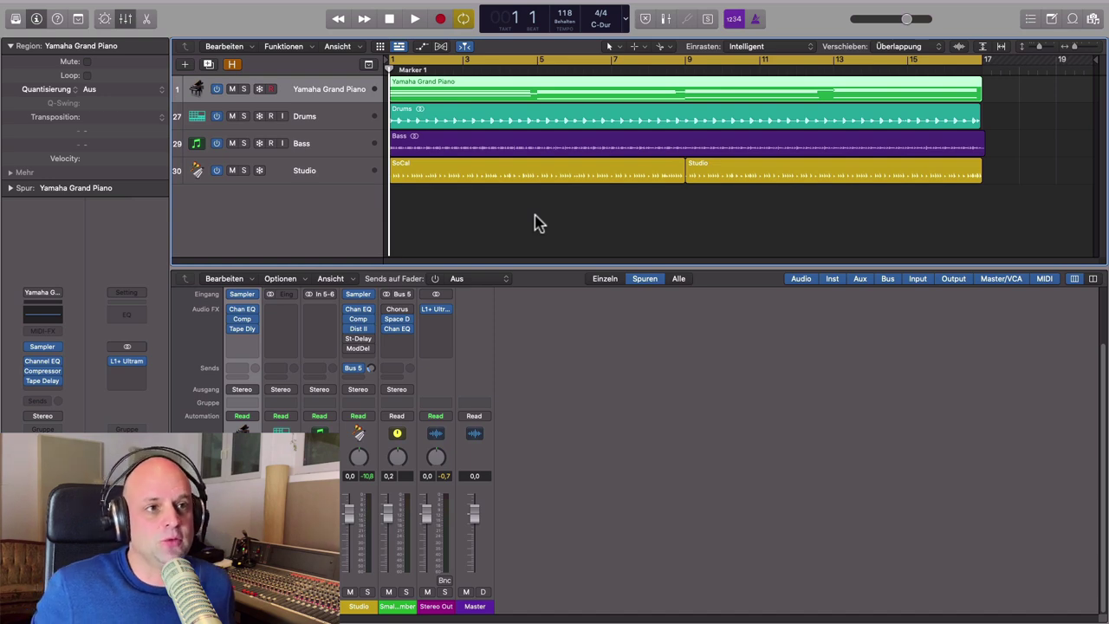
pyautogui.press('space')
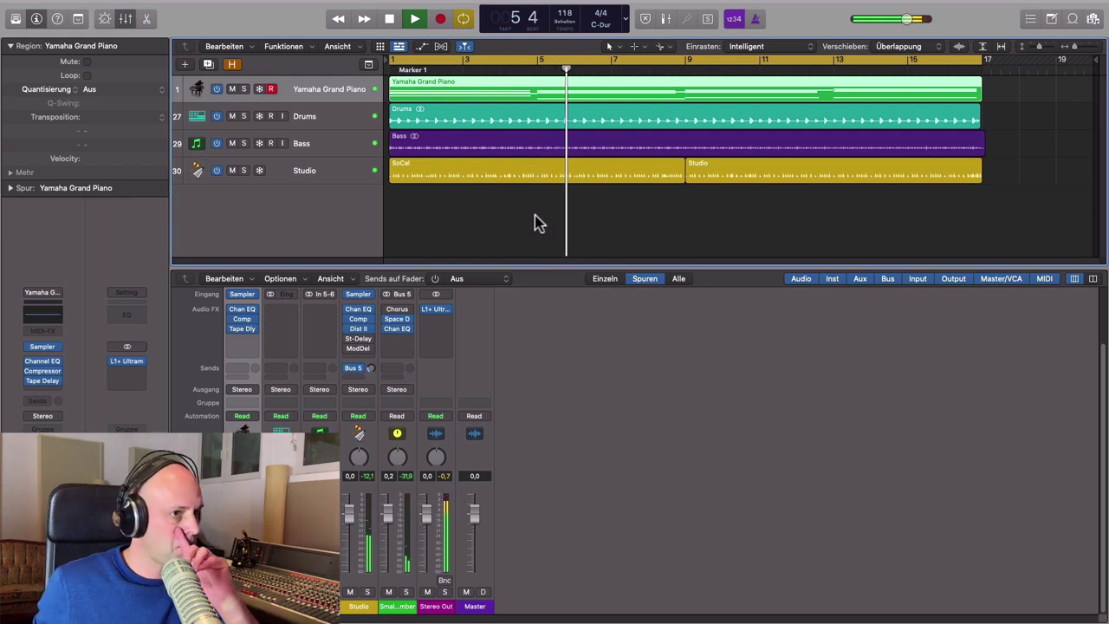
pyautogui.press('space')
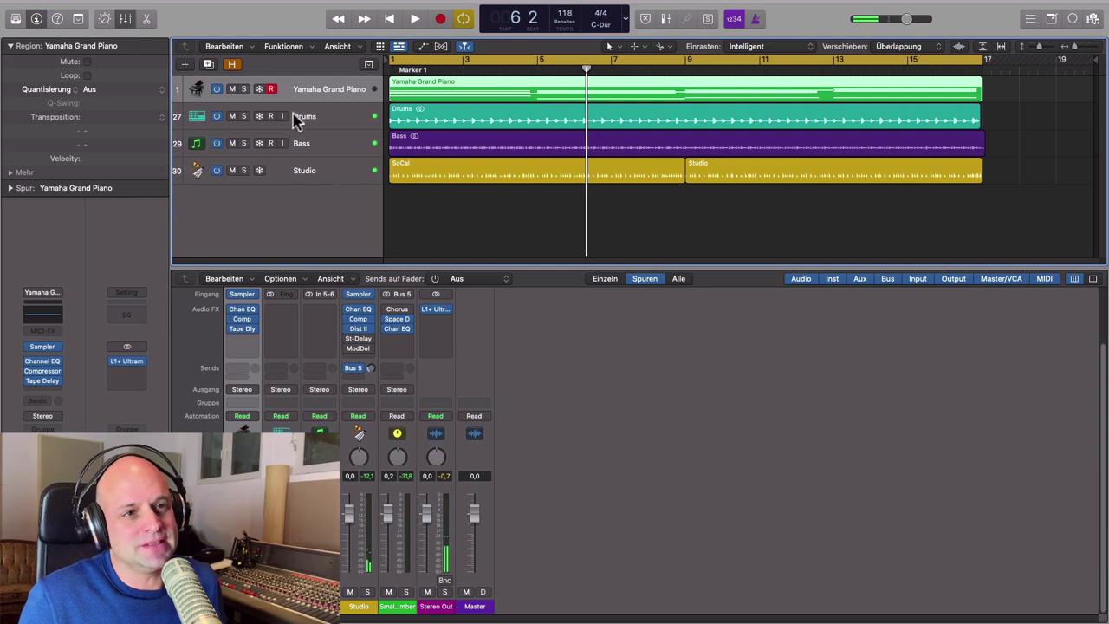
# Step: Select the Yamaha Grand Piano track and remove the Tape Delay plug-in from its channel
pyautogui.click(270, 88)
pyautogui.click(325, 124)
pyautogui.click(340, 92)
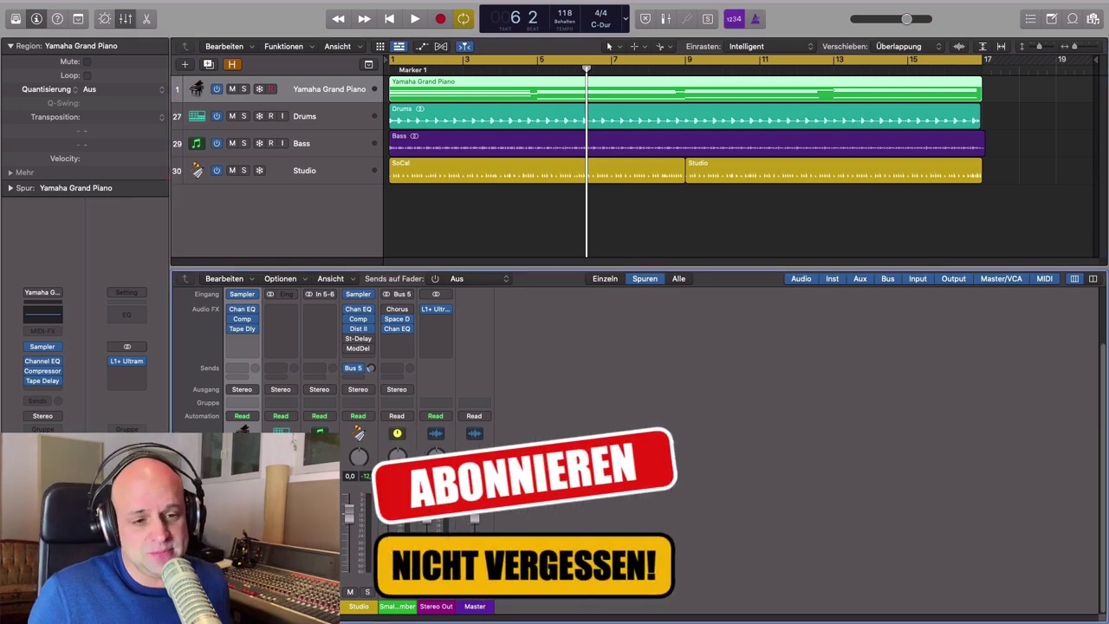
pyautogui.click(253, 329)
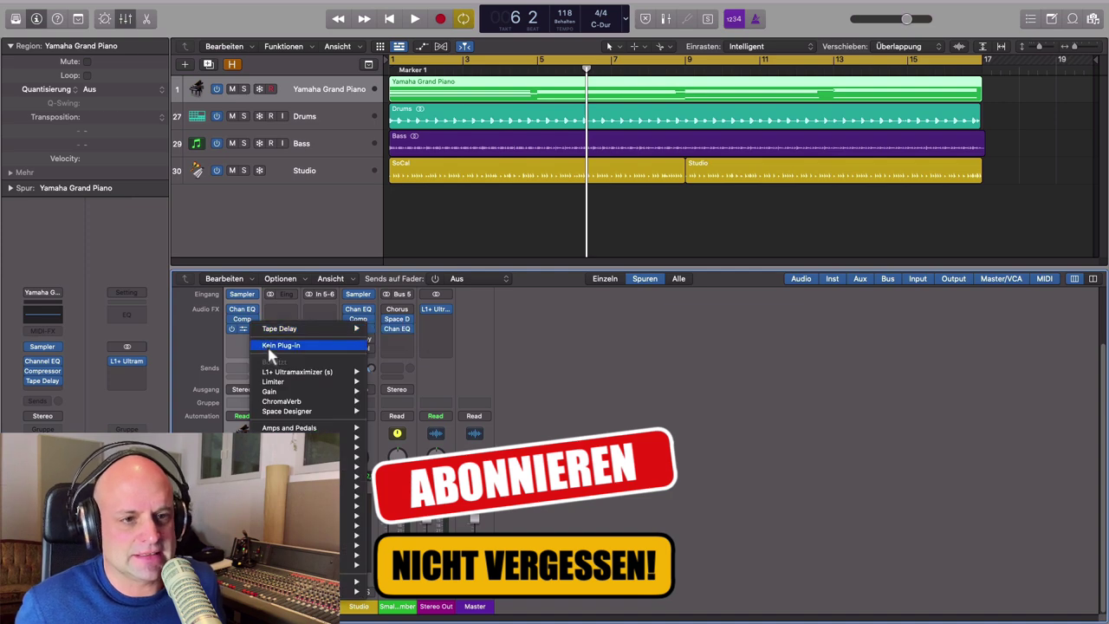
pyautogui.click(250, 338)
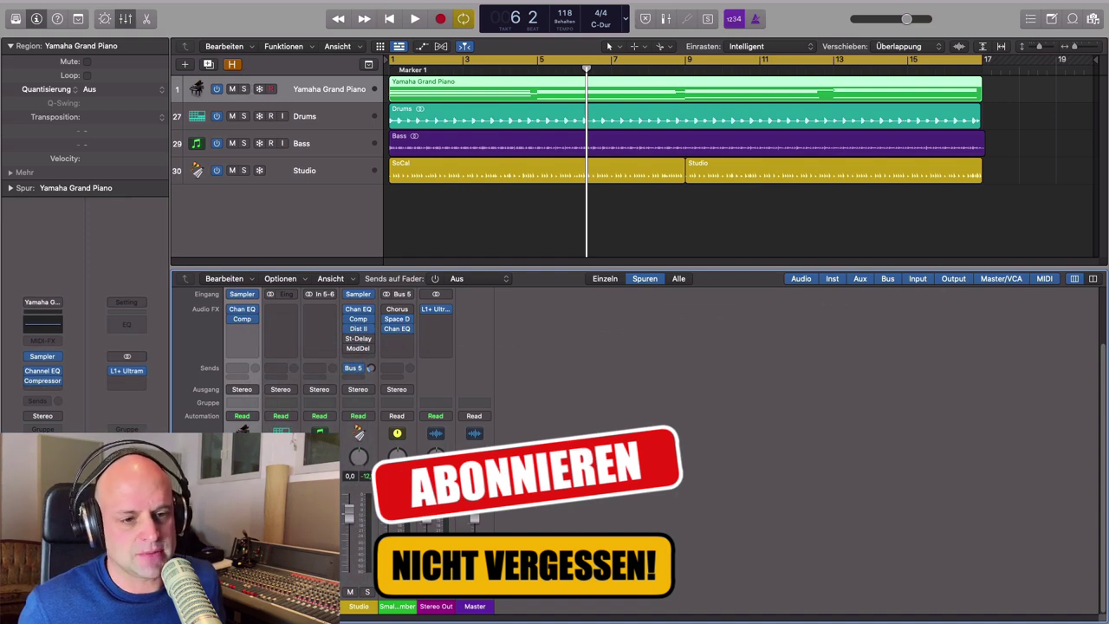
# Step: Add a send to Bus 6 on the piano channel and rename the resulting aux channel FBL
pyautogui.click(246, 369)
pyautogui.moveTo(257, 387)
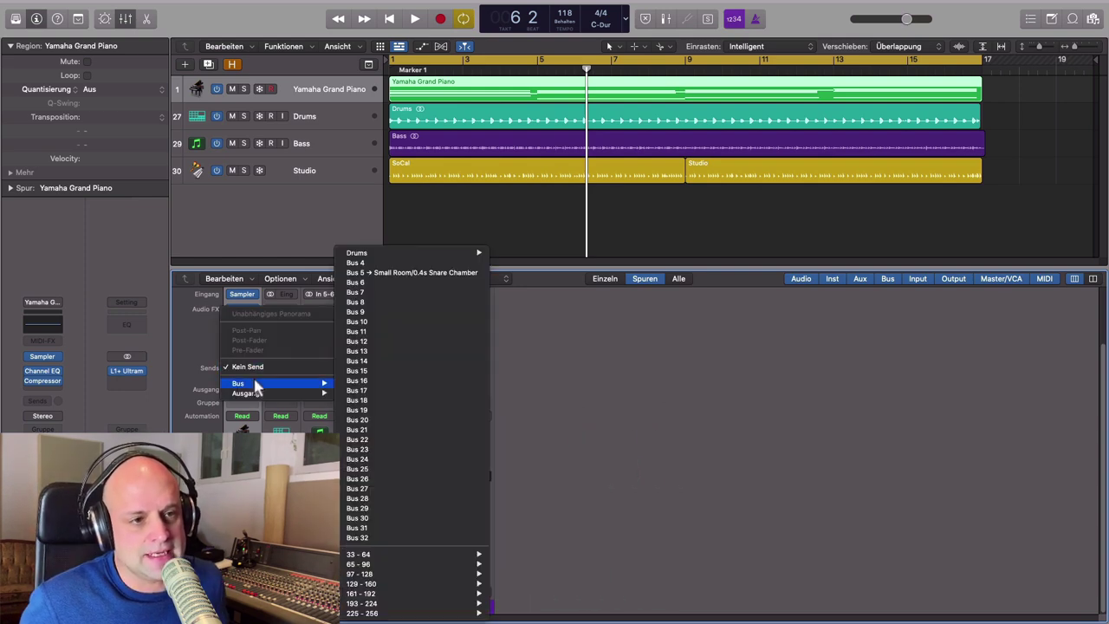
pyautogui.click(426, 286)
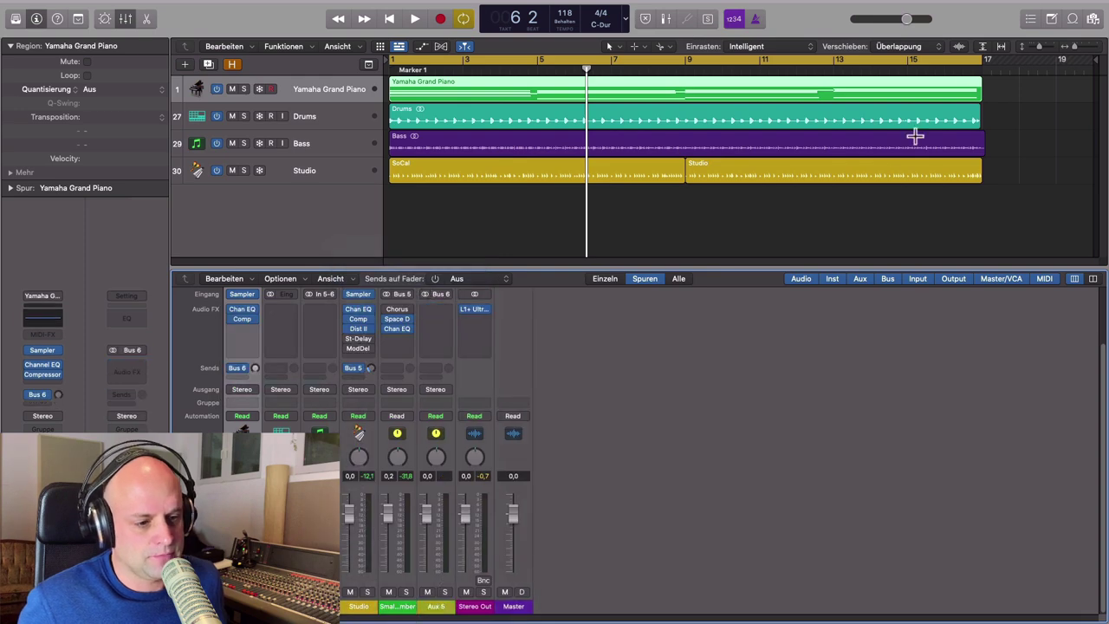
pyautogui.doubleClick(438, 605)
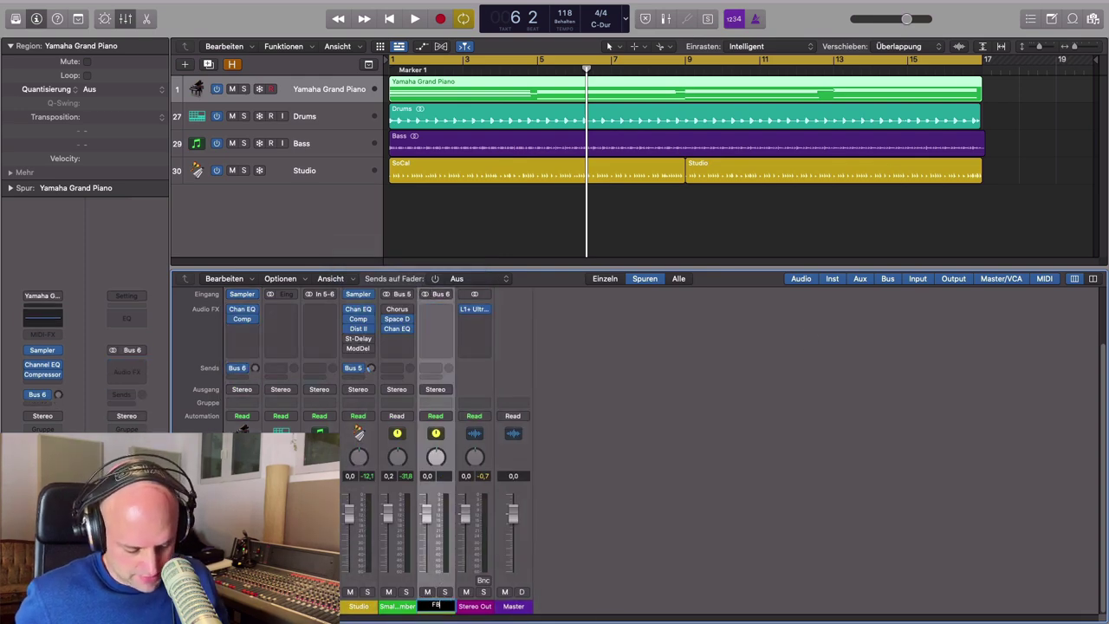
pyautogui.press('Return')
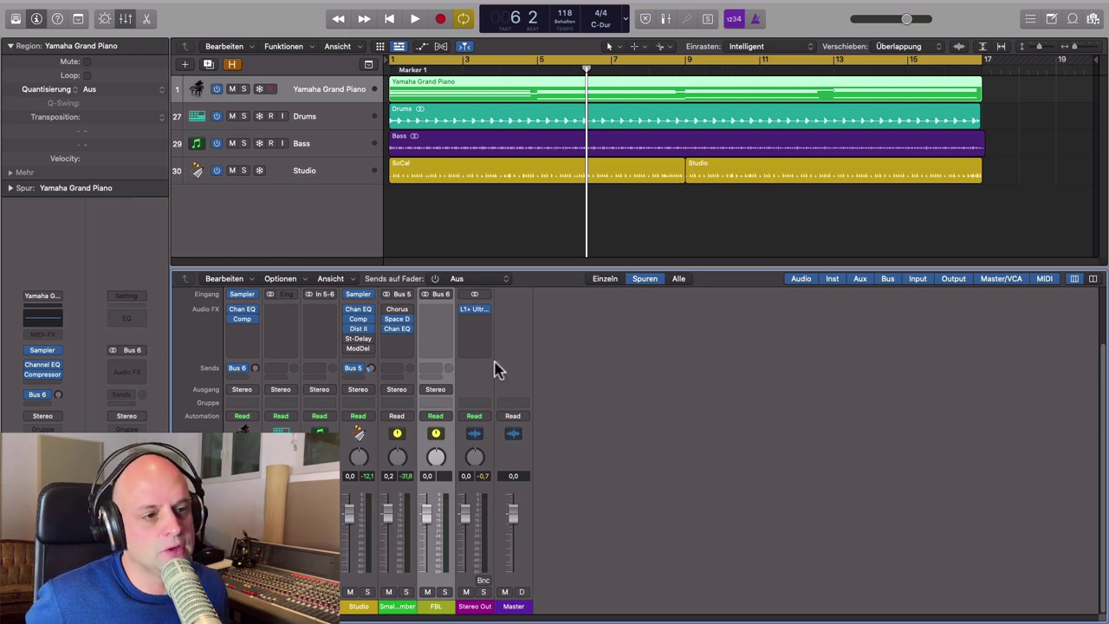
# Step: Insert a stereo Tape Delay on the FBL channel and set its wet output to 70 %
pyautogui.click(436, 310)
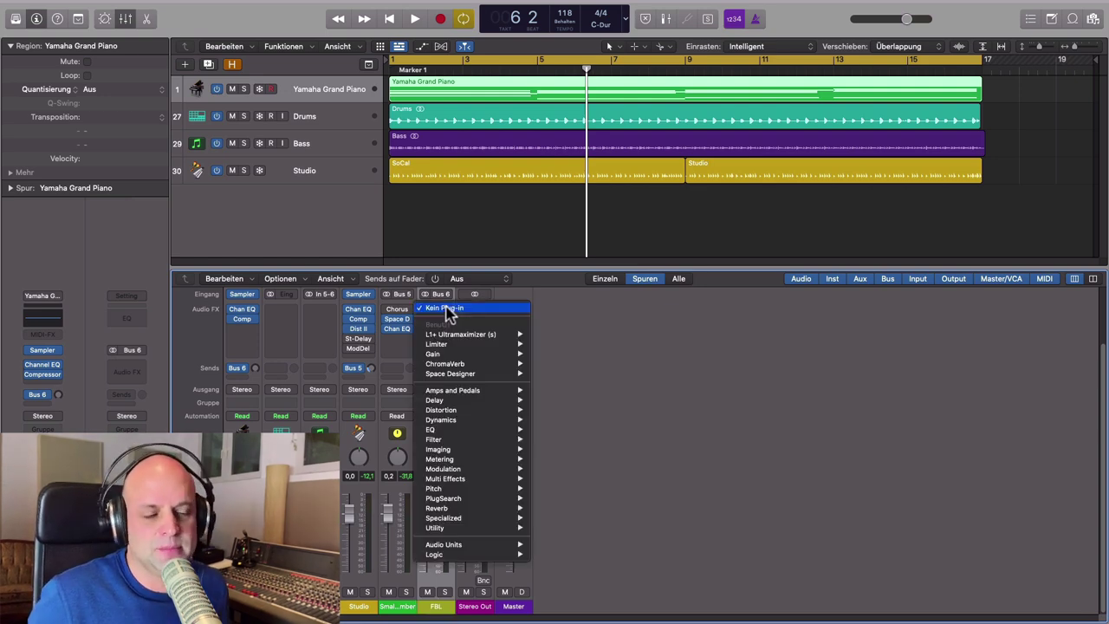
pyautogui.moveTo(485, 491)
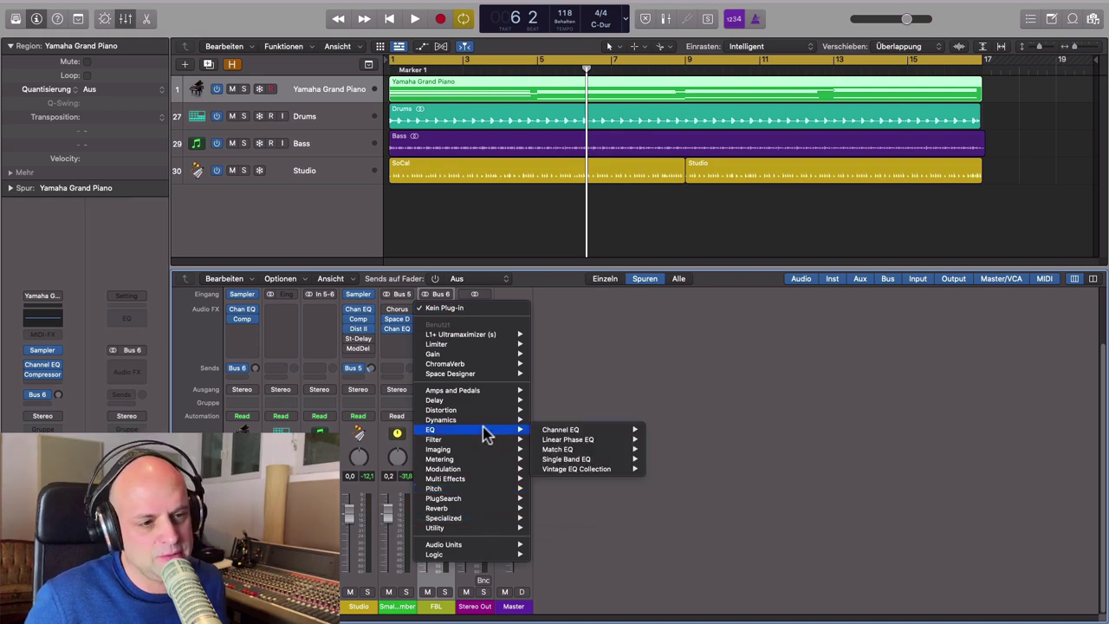
pyautogui.moveTo(486, 401)
pyautogui.moveTo(597, 441)
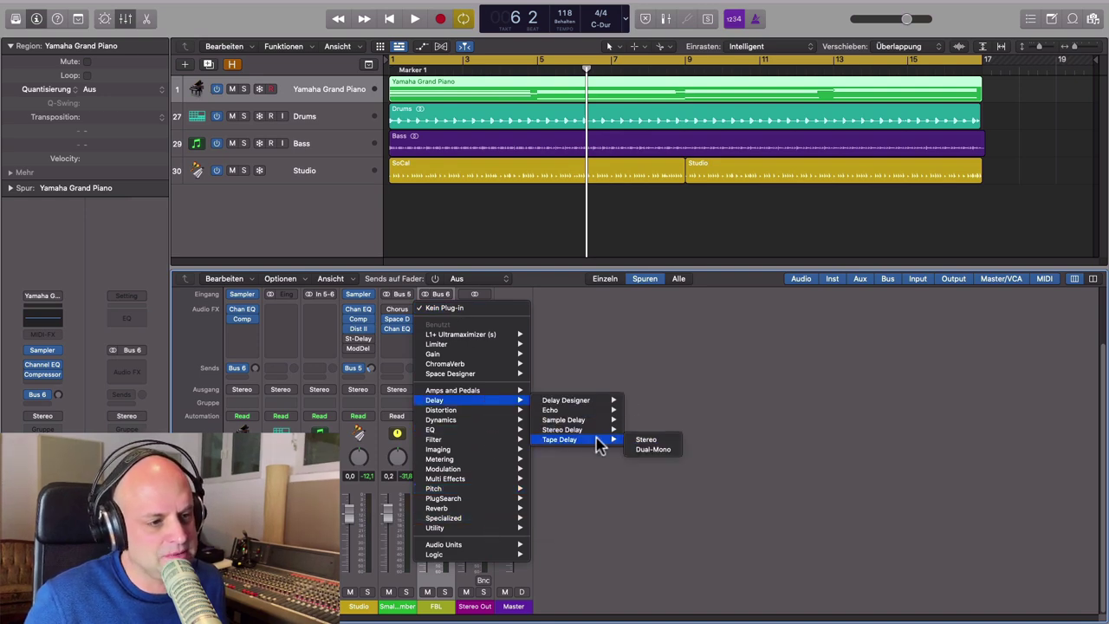
pyautogui.click(641, 440)
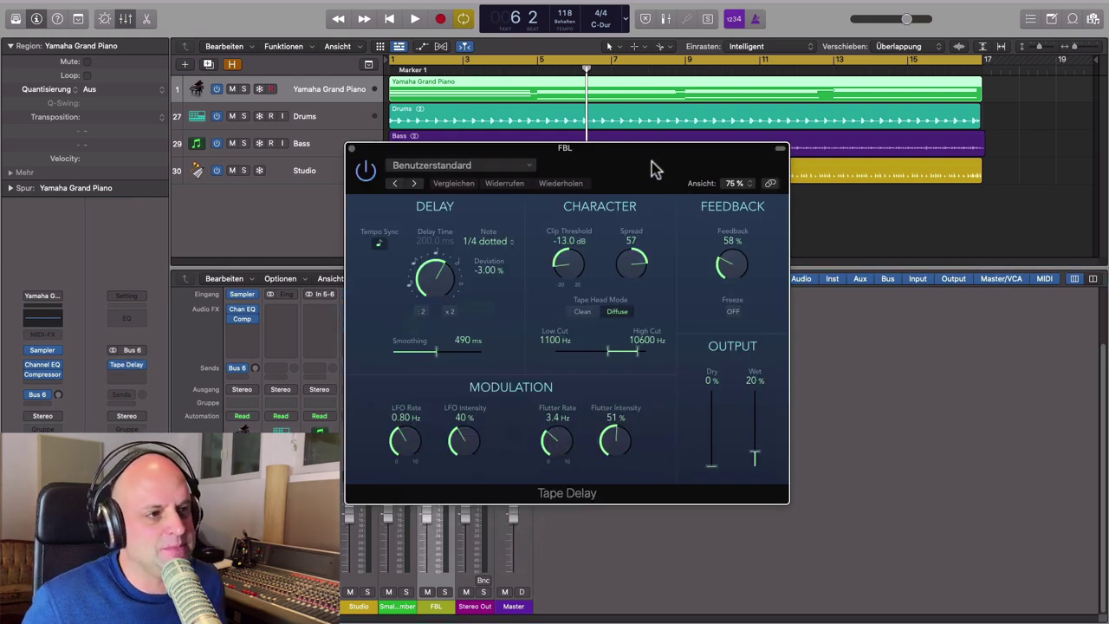
pyautogui.moveTo(654, 168); pyautogui.dragTo(667, 149)
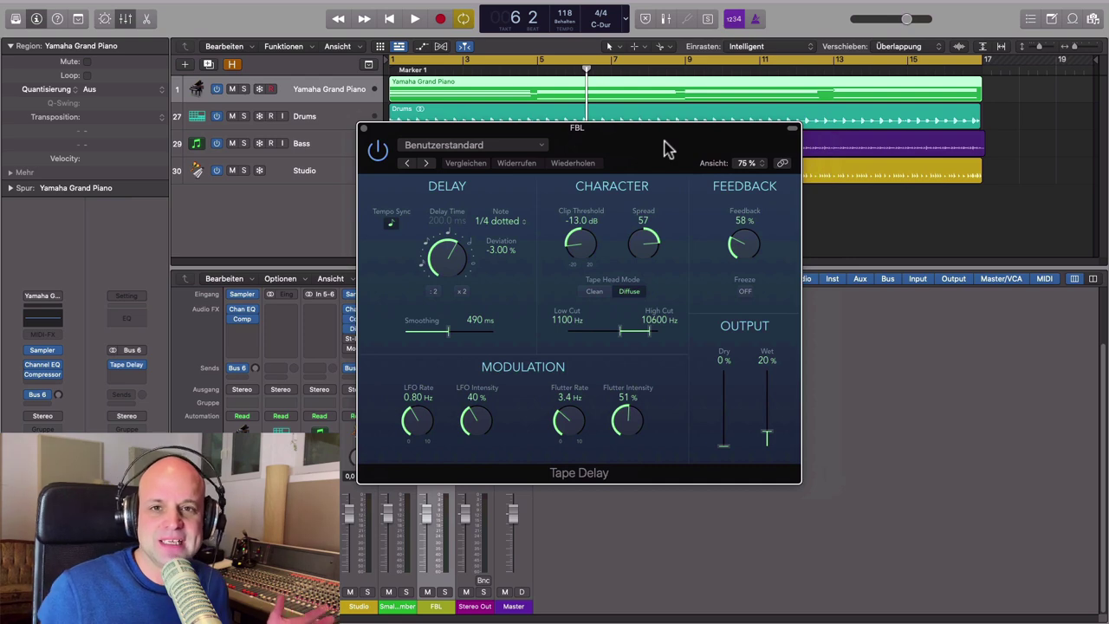
pyautogui.moveTo(665, 143); pyautogui.dragTo(847, 189)
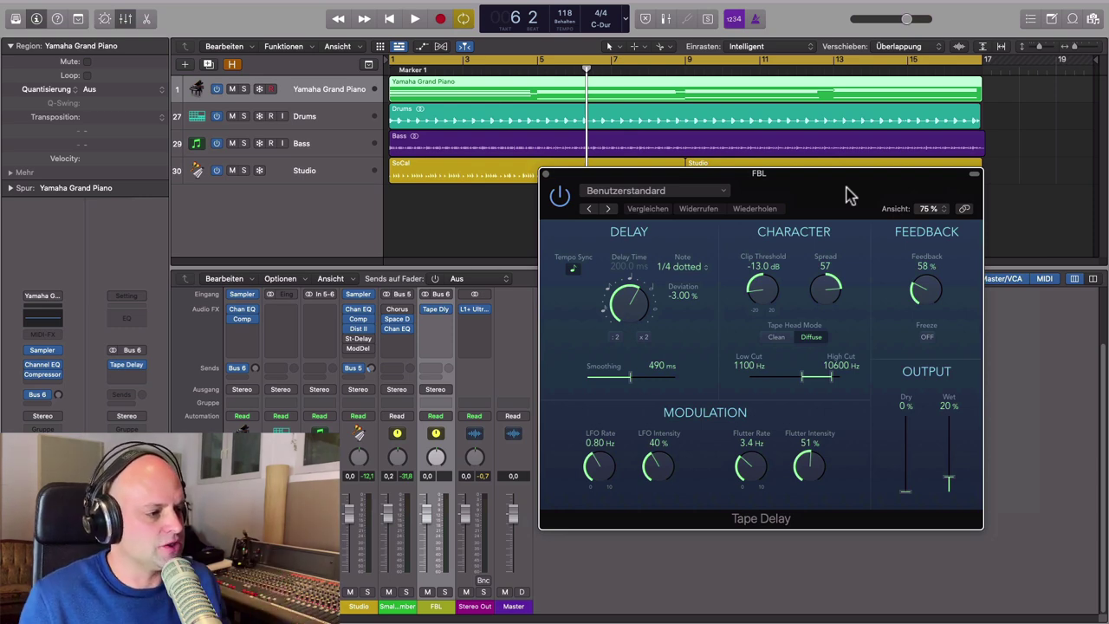
pyautogui.moveTo(950, 486); pyautogui.dragTo(950, 439)
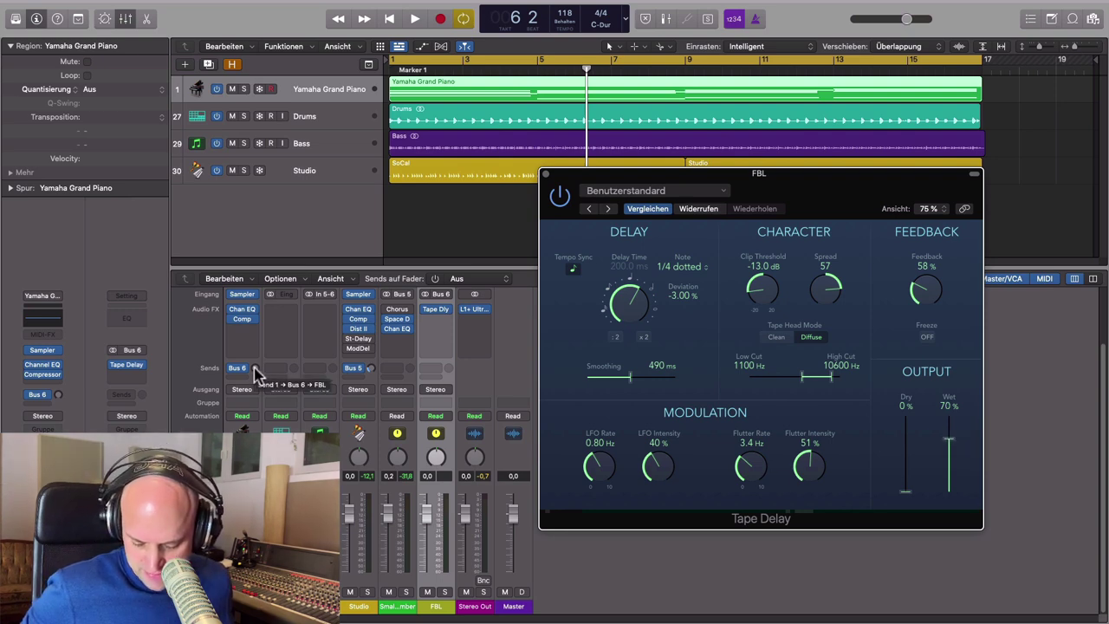
# Step: Reset the piano's Bus 6 send to its default level and audition the soloed piano from the start
pyautogui.keyDown('alt'); pyautogui.click(254, 369); pyautogui.keyUp('alt')
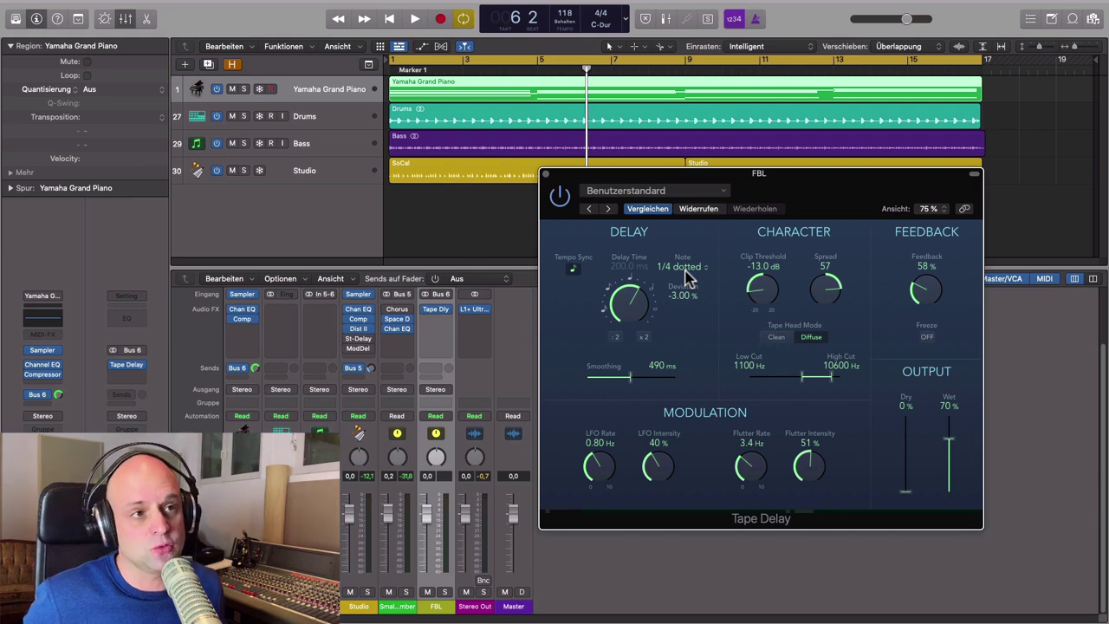
pyautogui.press('Return')
pyautogui.press('space')
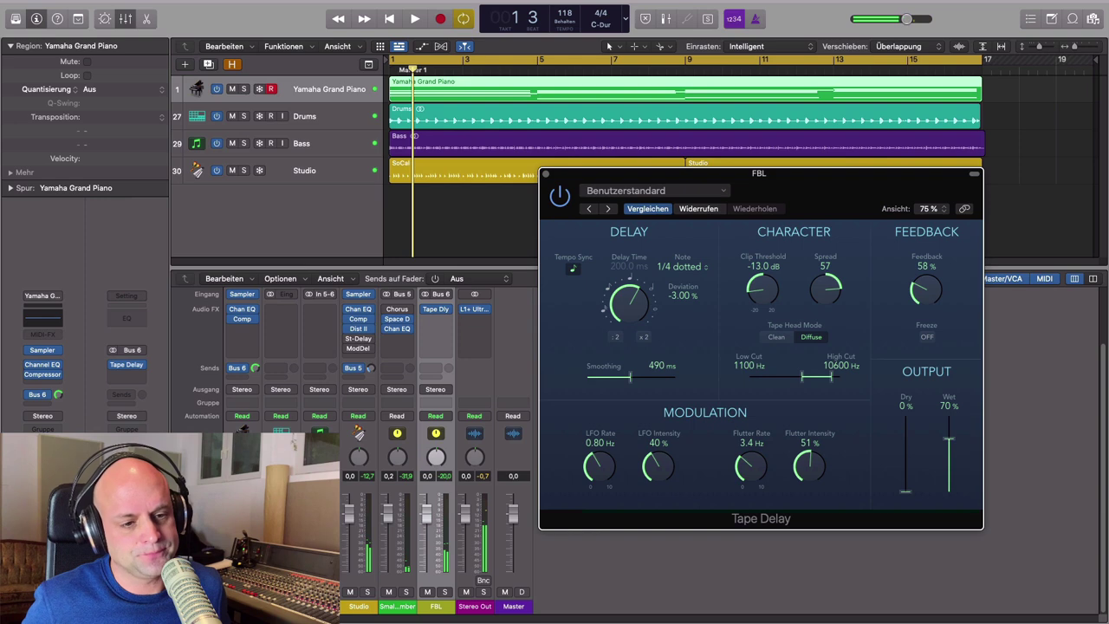
pyautogui.press('s')
pyautogui.press('Return')
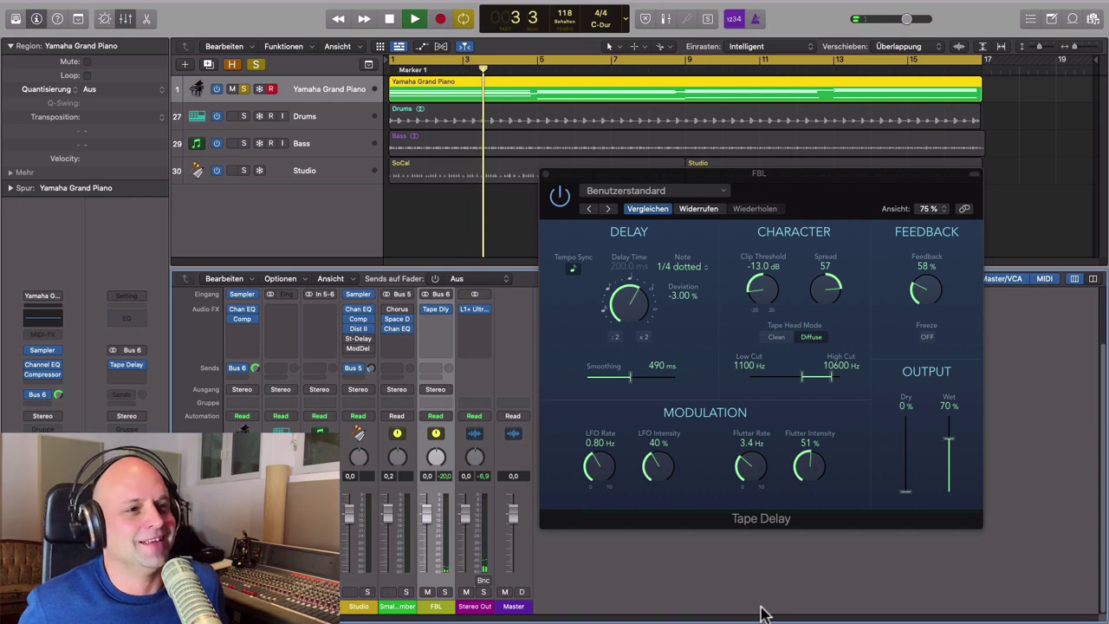
pyautogui.press('space')
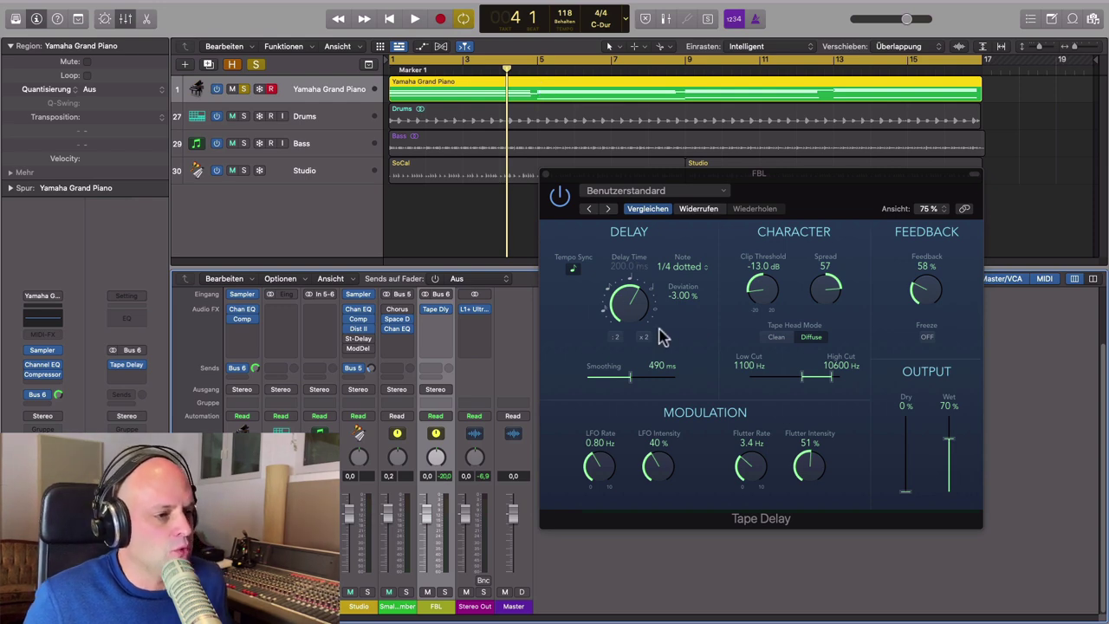
# Step: Set the Tape Delay's LFO to 0.58 Hz at 31 %, flutter to 2.9 Hz at 15 %, and clip threshold to -0.2 dB
pyautogui.moveTo(598, 475); pyautogui.dragTo(594, 486)
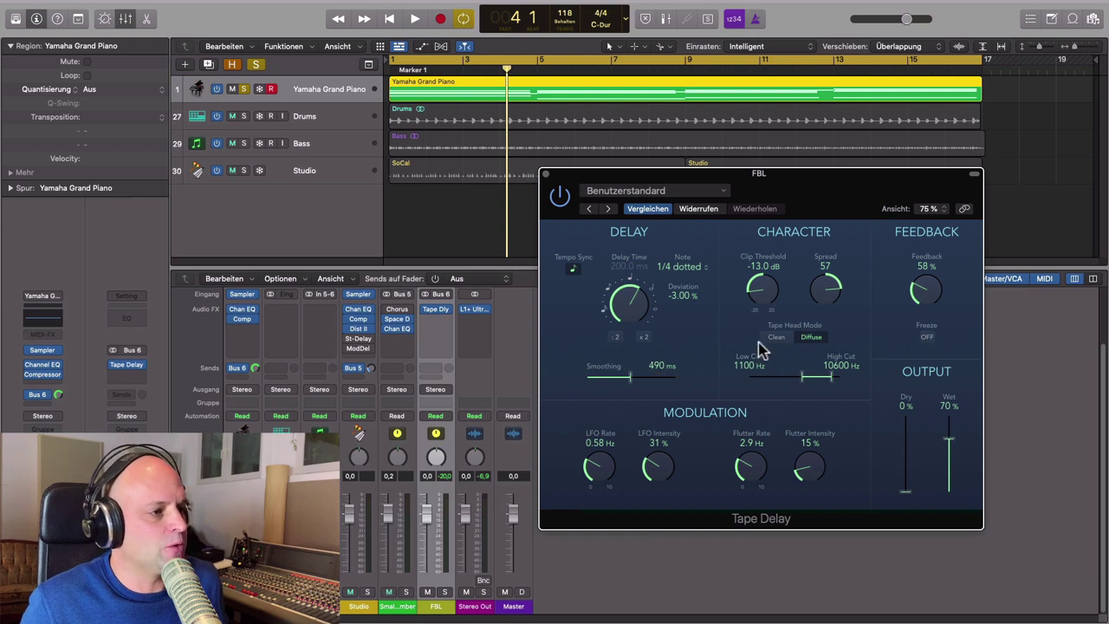
pyautogui.click(678, 212)
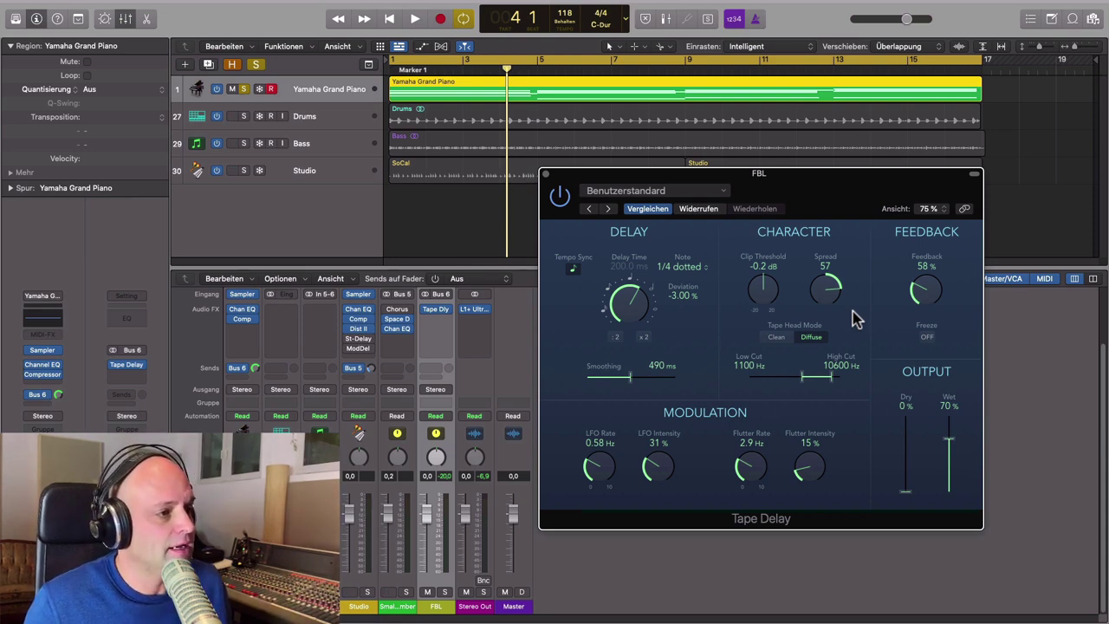
pyautogui.moveTo(845, 189); pyautogui.dragTo(888, 232)
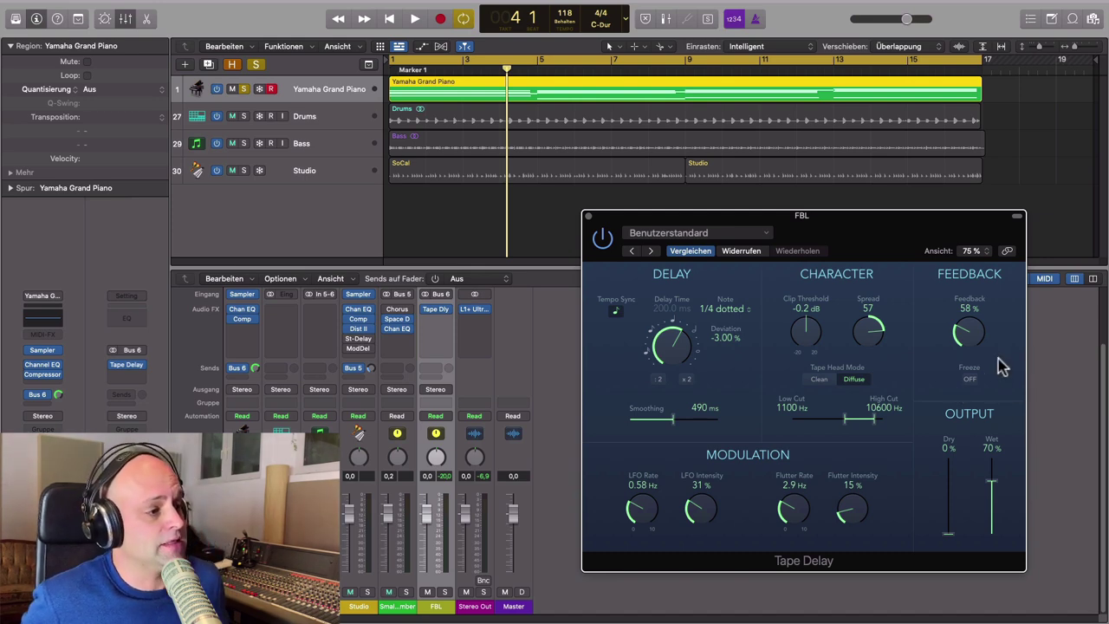
# Step: Try the Tape Delay feedback at 77 %, 20 % and 10 %, playing the soloed piano at each setting
pyautogui.moveTo(960, 338); pyautogui.dragTo(940, 322)
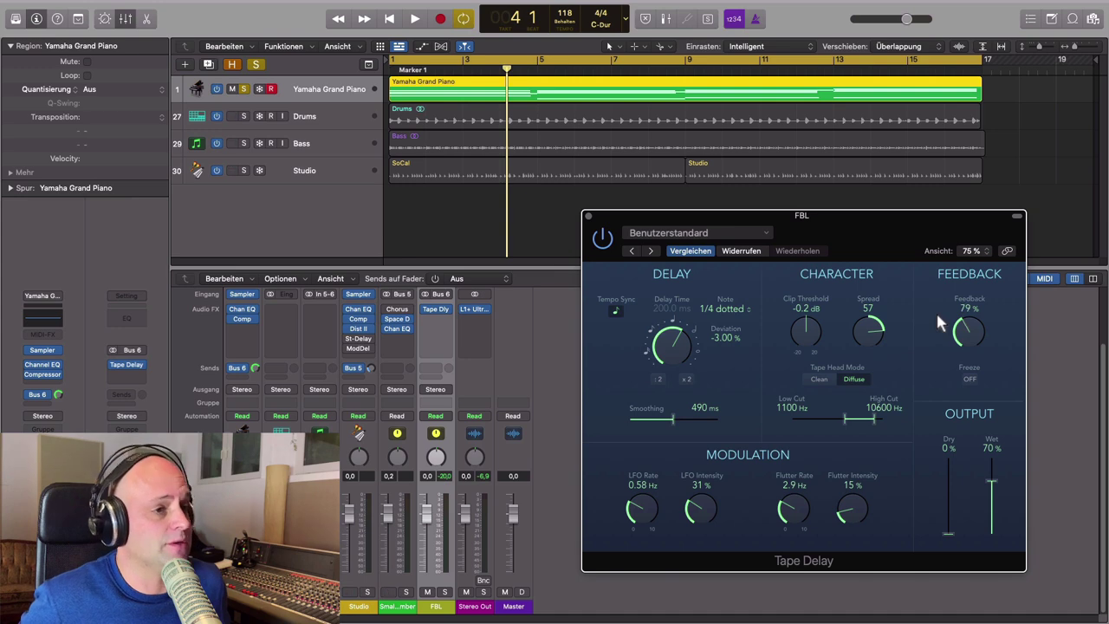
pyautogui.press('space')
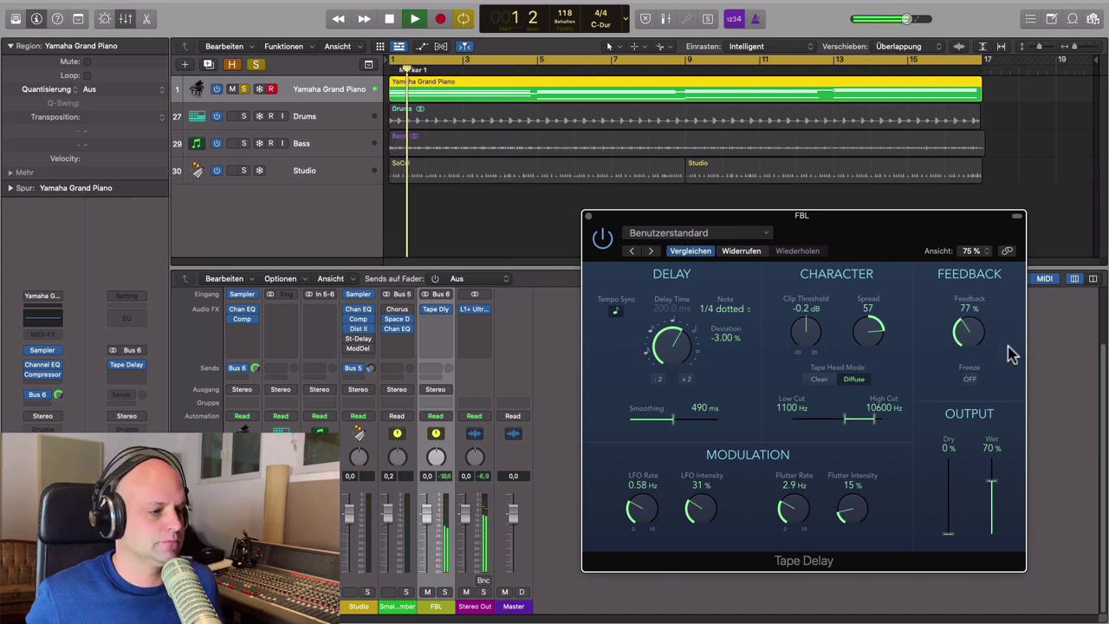
pyautogui.moveTo(968, 333); pyautogui.dragTo(964, 385)
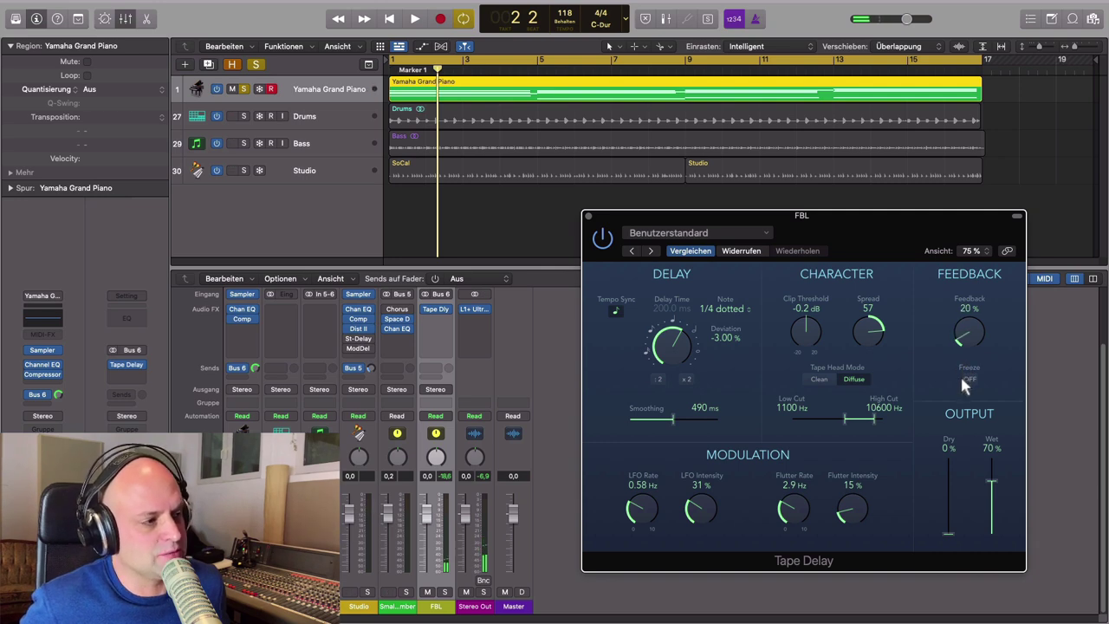
pyautogui.press('space')
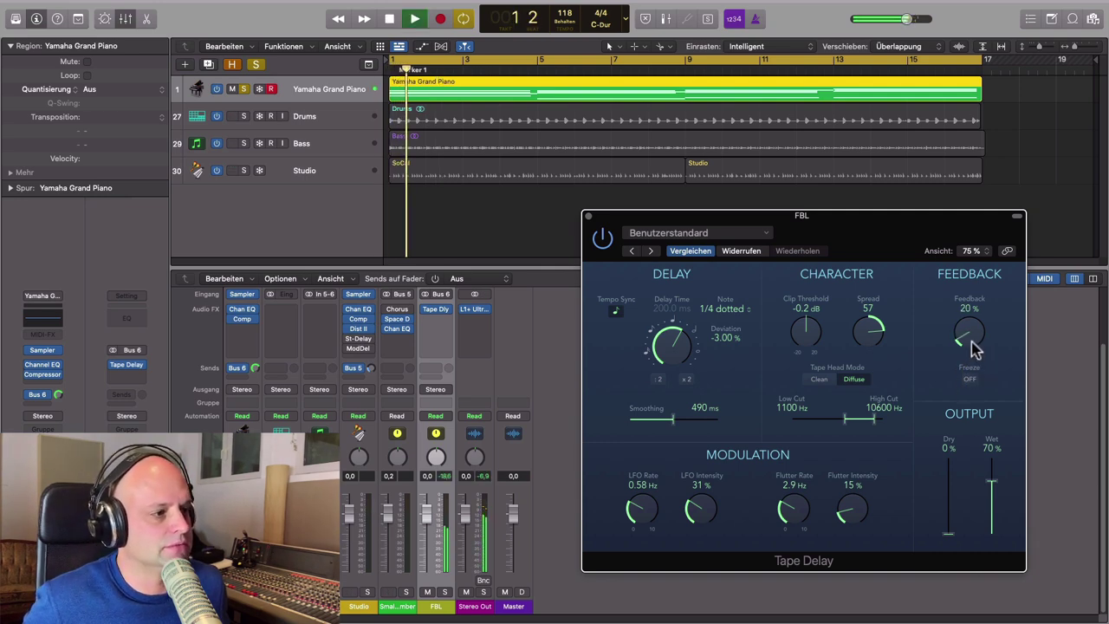
pyautogui.moveTo(968, 338); pyautogui.dragTo(968, 341)
pyautogui.press('space')
pyautogui.press('space')
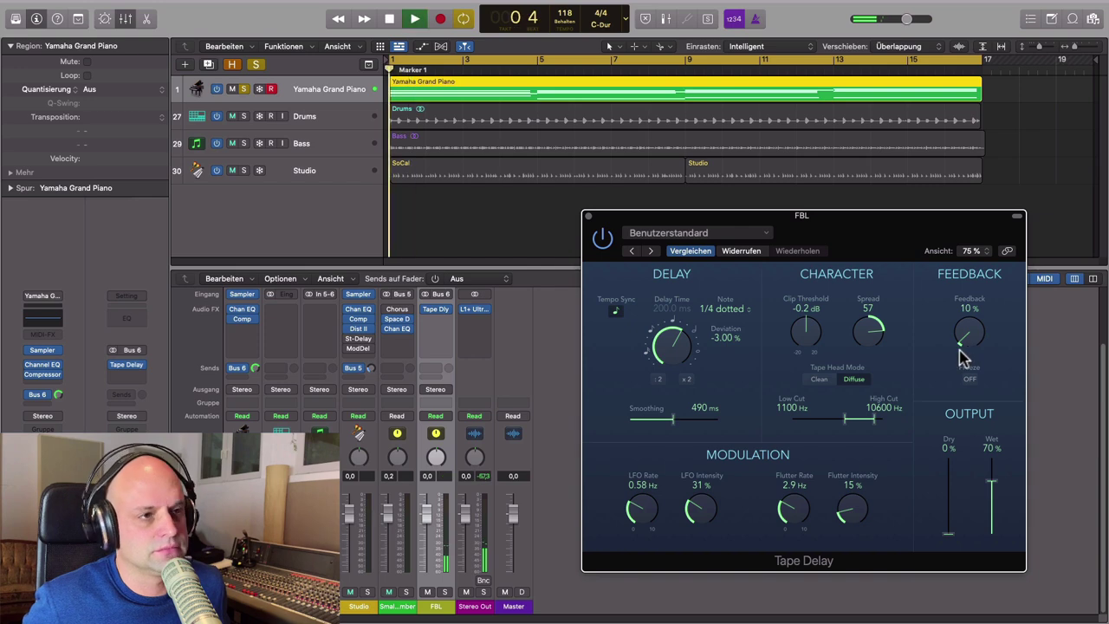
pyautogui.press('space')
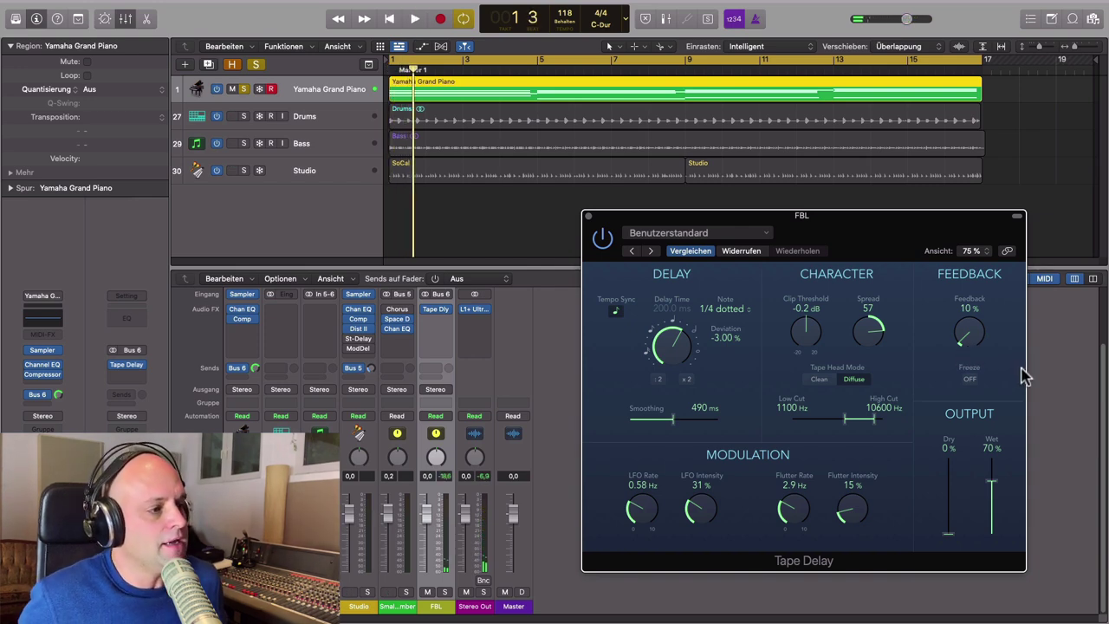
# Step: Play the soloed piano with the feedback raised to 210 %, and bring the feedback down to 63 %
pyautogui.moveTo(968, 344); pyautogui.dragTo(920, 311)
pyautogui.moveTo(964, 345); pyautogui.dragTo(961, 339)
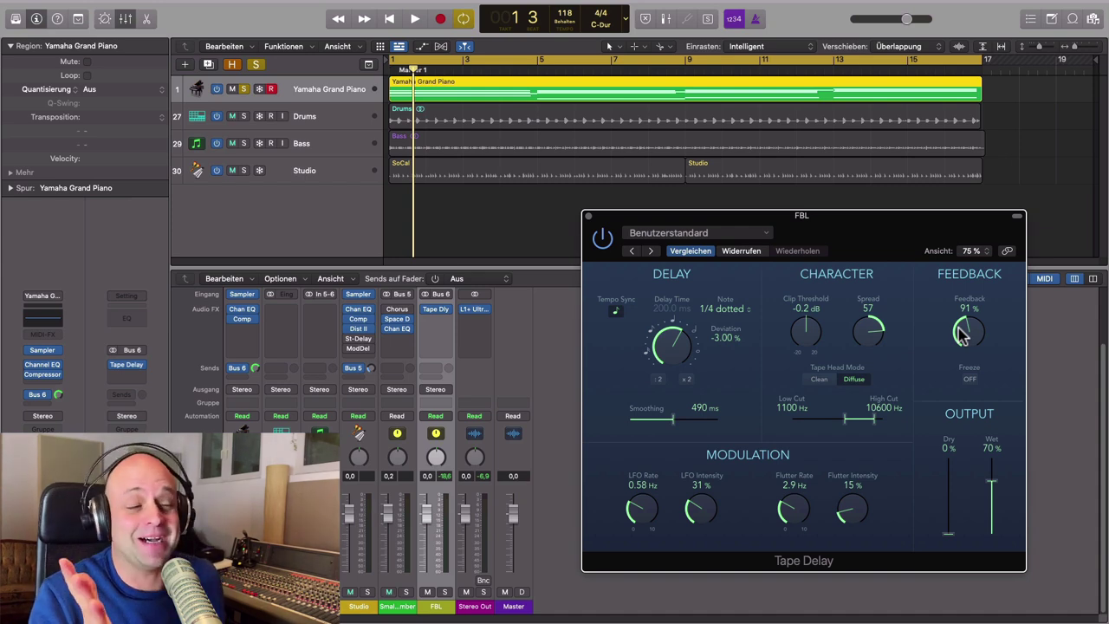
pyautogui.moveTo(960, 336); pyautogui.dragTo(923, 272)
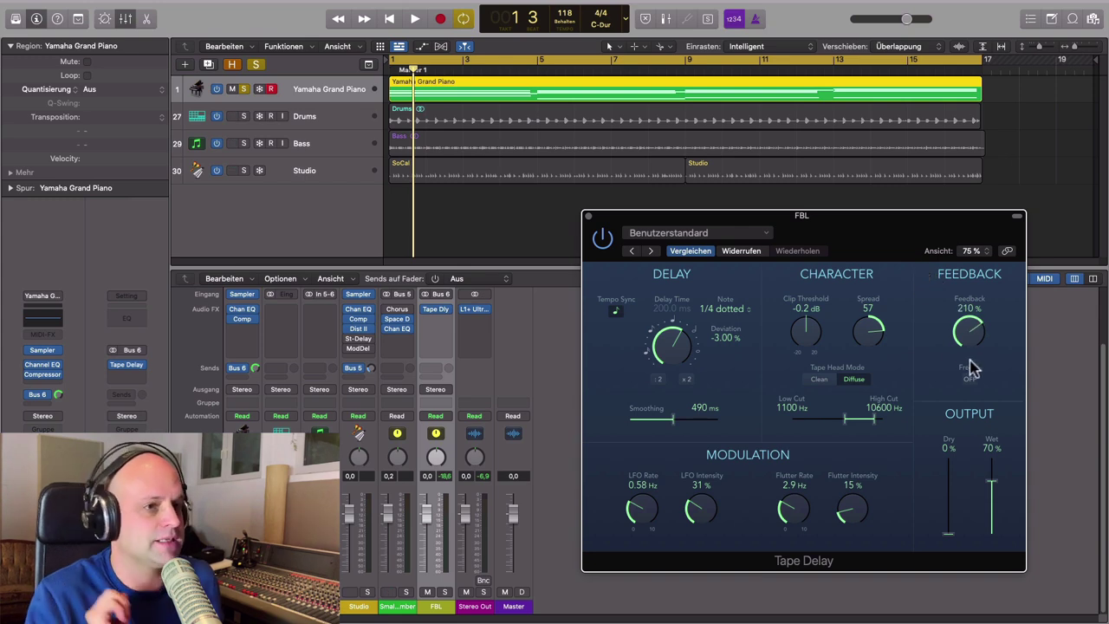
pyautogui.press('space')
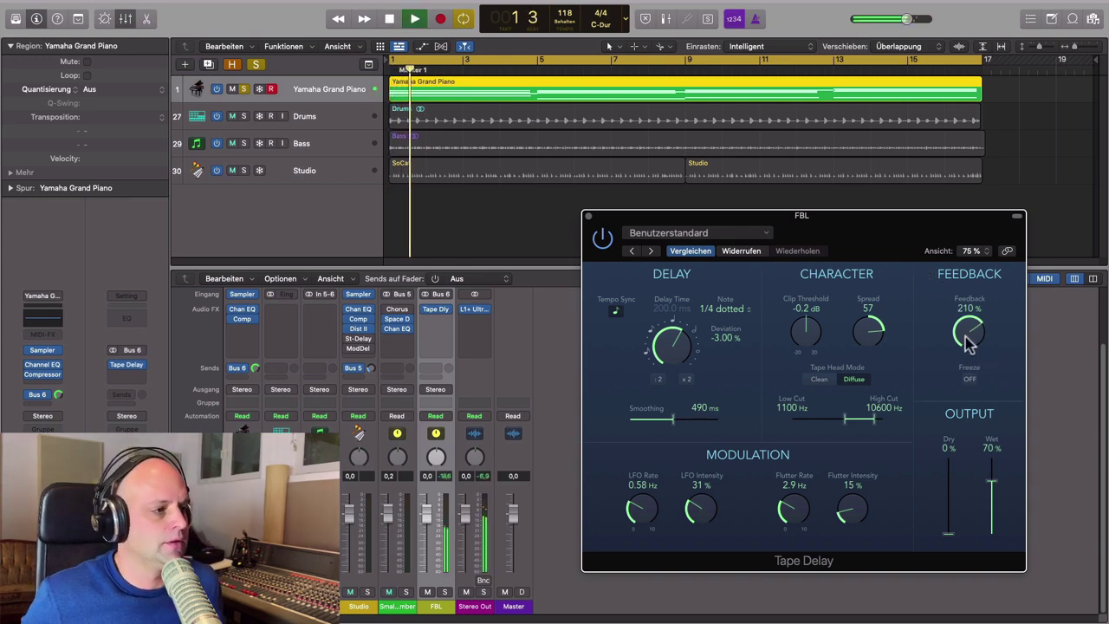
pyautogui.moveTo(969, 340); pyautogui.dragTo(964, 394)
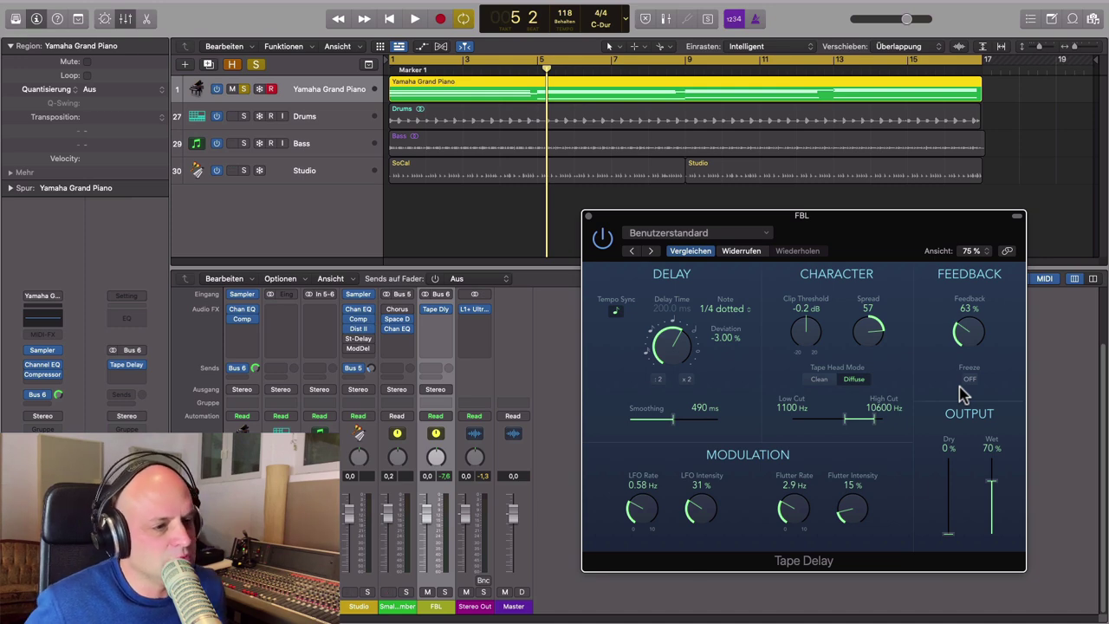
# Step: Insert ChromaVerb below the Tape Delay on the FBL channel and load its Spherical preset
pyautogui.click(441, 319)
pyautogui.moveTo(471, 384)
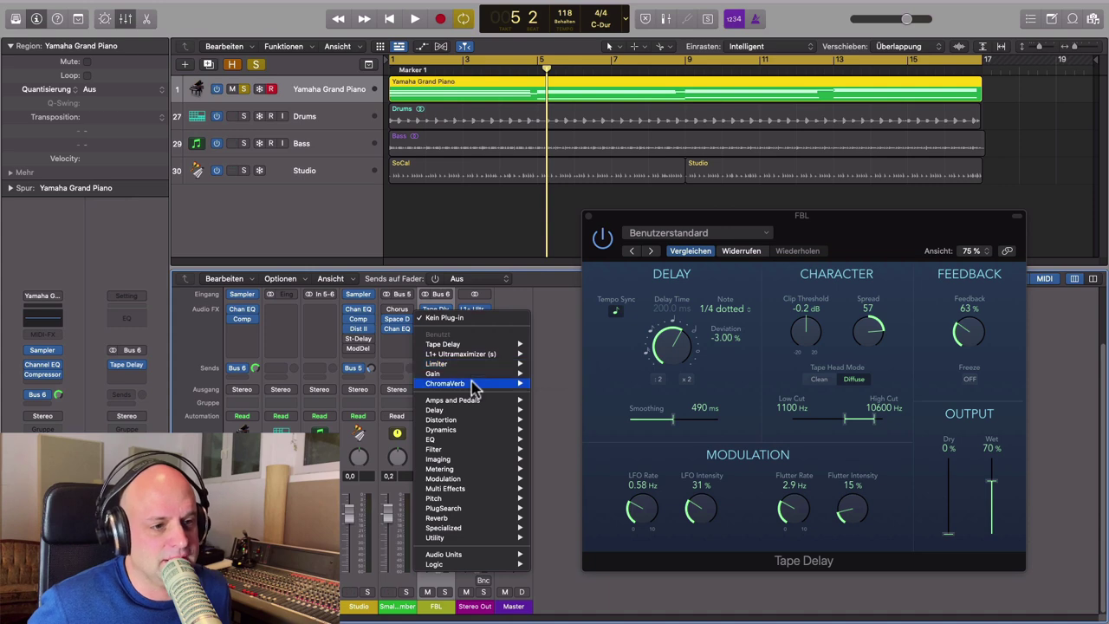
pyautogui.click(541, 389)
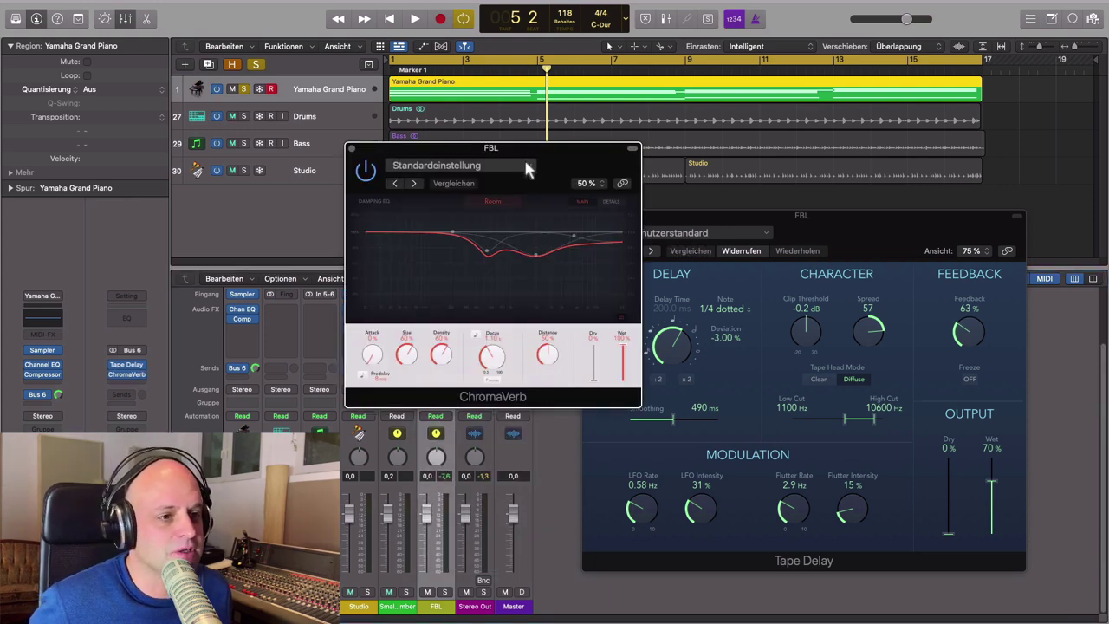
pyautogui.click(526, 169)
pyautogui.moveTo(490, 406)
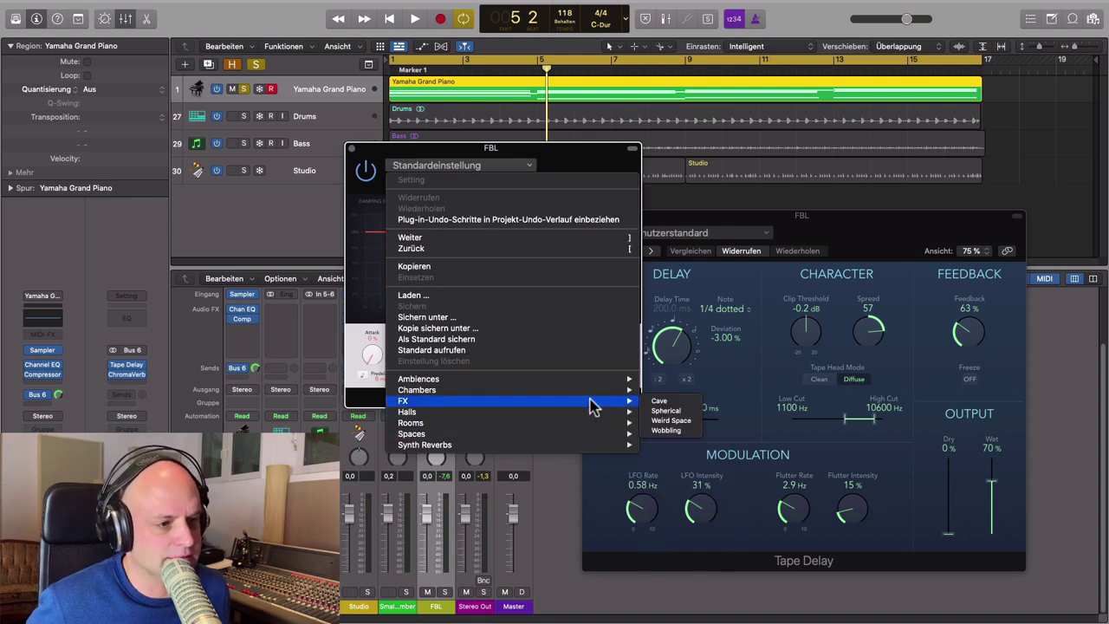
pyautogui.click(680, 412)
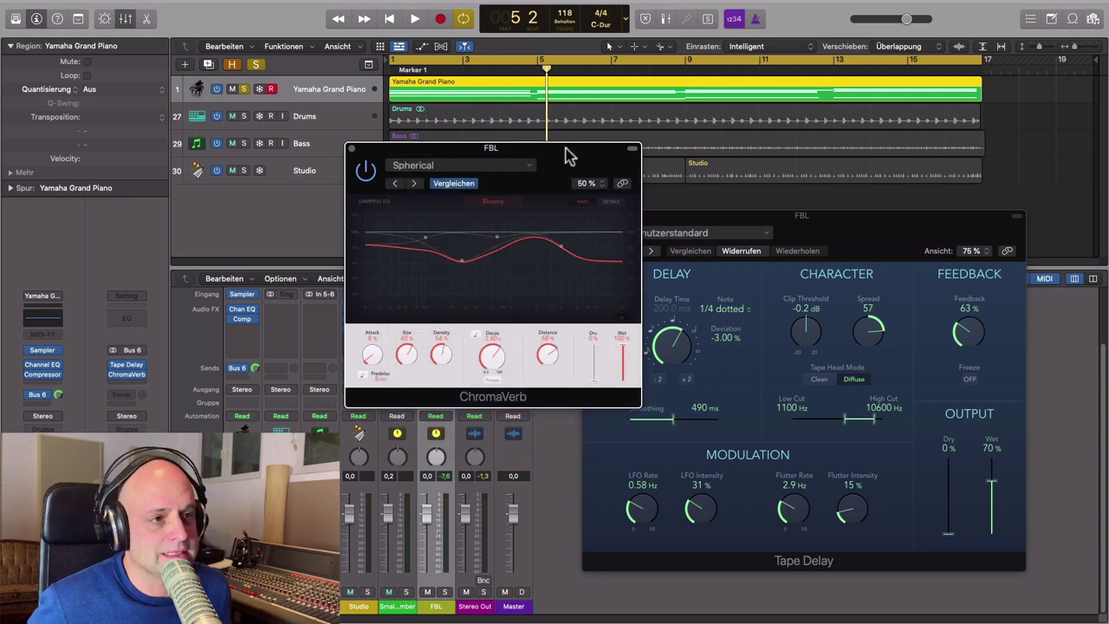
# Step: Set ChromaVerb to 76 % dry and 29 % wet with a decay of about 5.3 s, keeping its window clear of the channel strips
pyautogui.moveTo(564, 165); pyautogui.dragTo(751, 158)
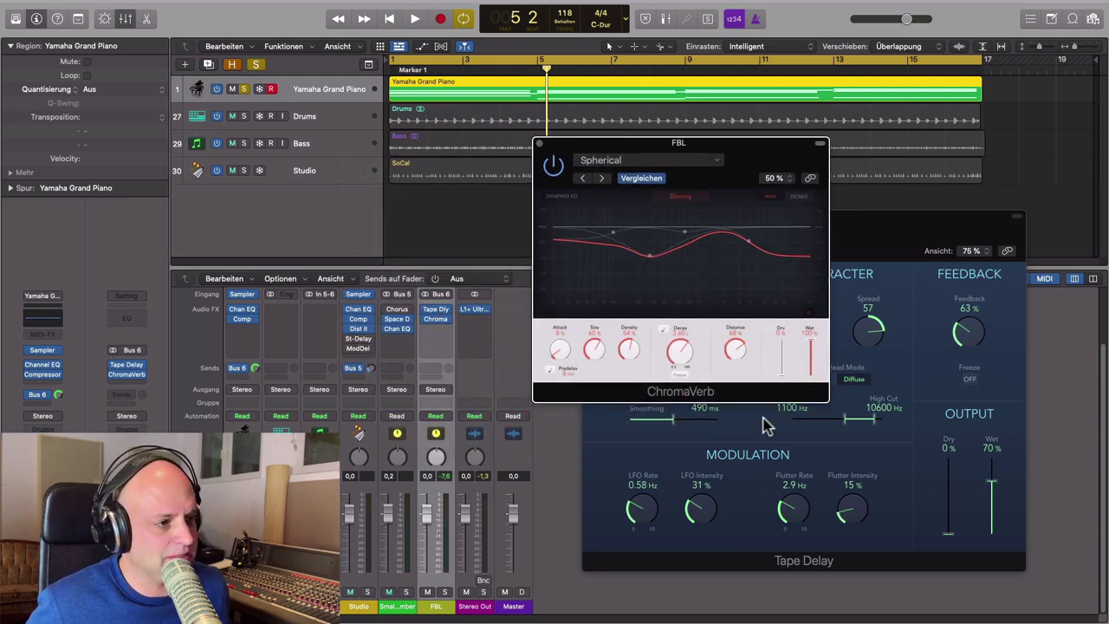
pyautogui.moveTo(787, 374)
pyautogui.mouseDown()
pyautogui.moveTo(784, 346)
pyautogui.moveTo(808, 371)
pyautogui.mouseUp()
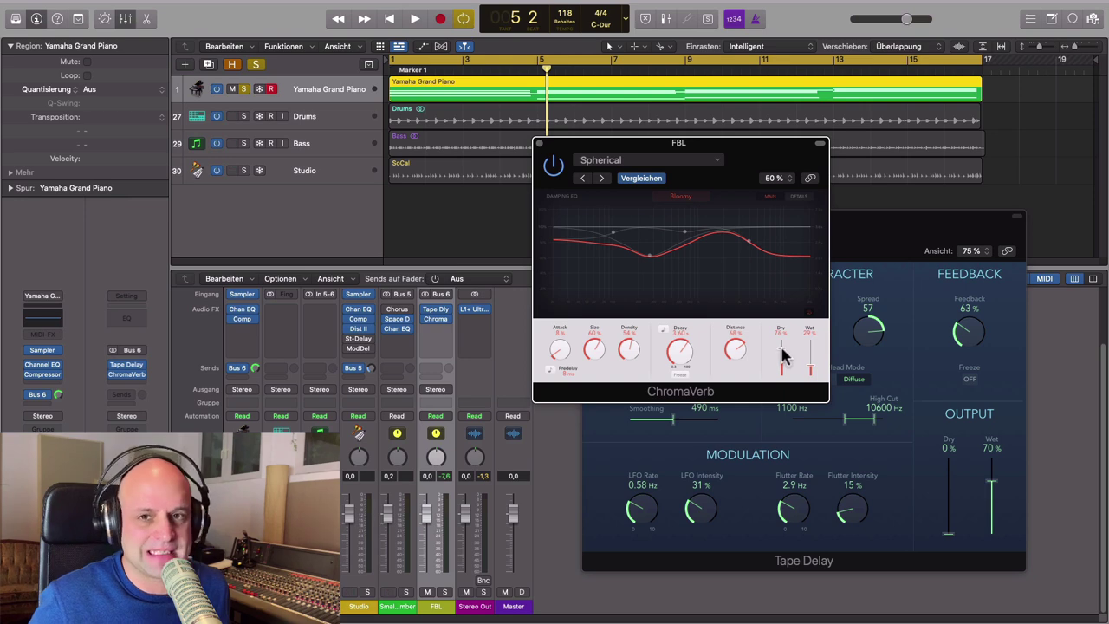
pyautogui.moveTo(758, 169); pyautogui.dragTo(822, 208)
pyautogui.moveTo(736, 398); pyautogui.dragTo(736, 385)
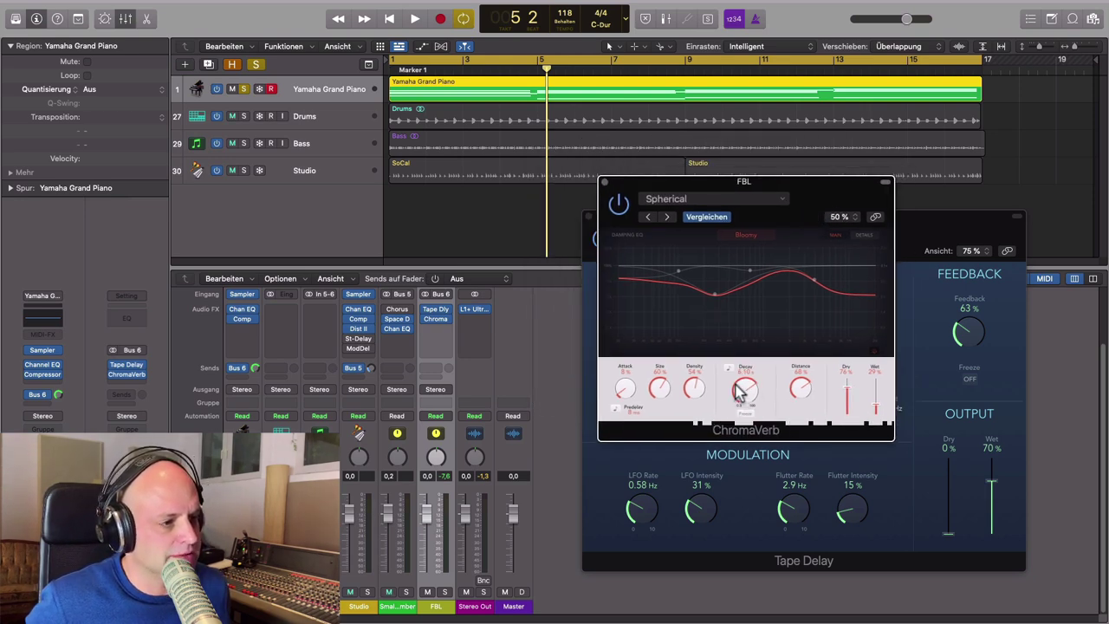
pyautogui.moveTo(813, 197); pyautogui.dragTo(809, 261)
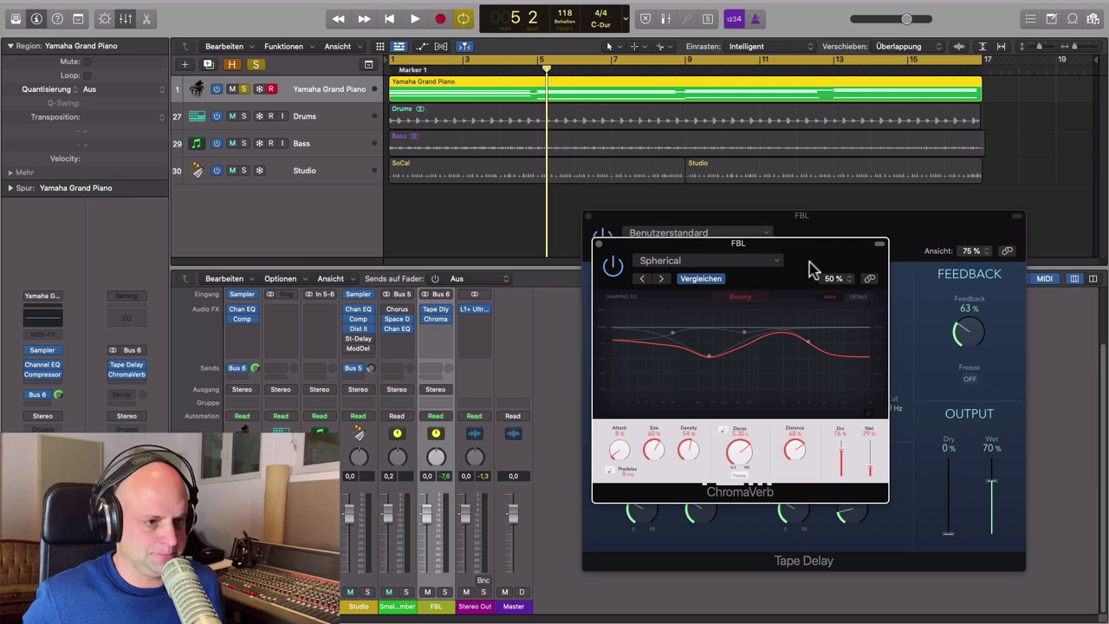
# Step: Audition the soloed piano from the start with the reverb on the delay, and close ChromaVerb
pyautogui.press('Return')
pyautogui.press('space')
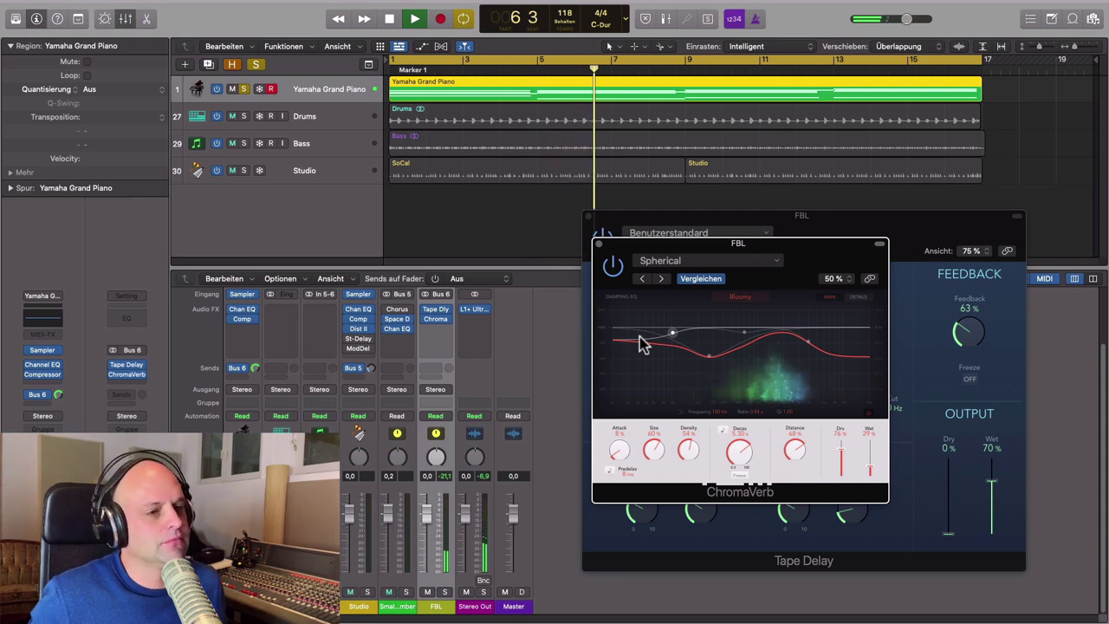
pyautogui.press('space')
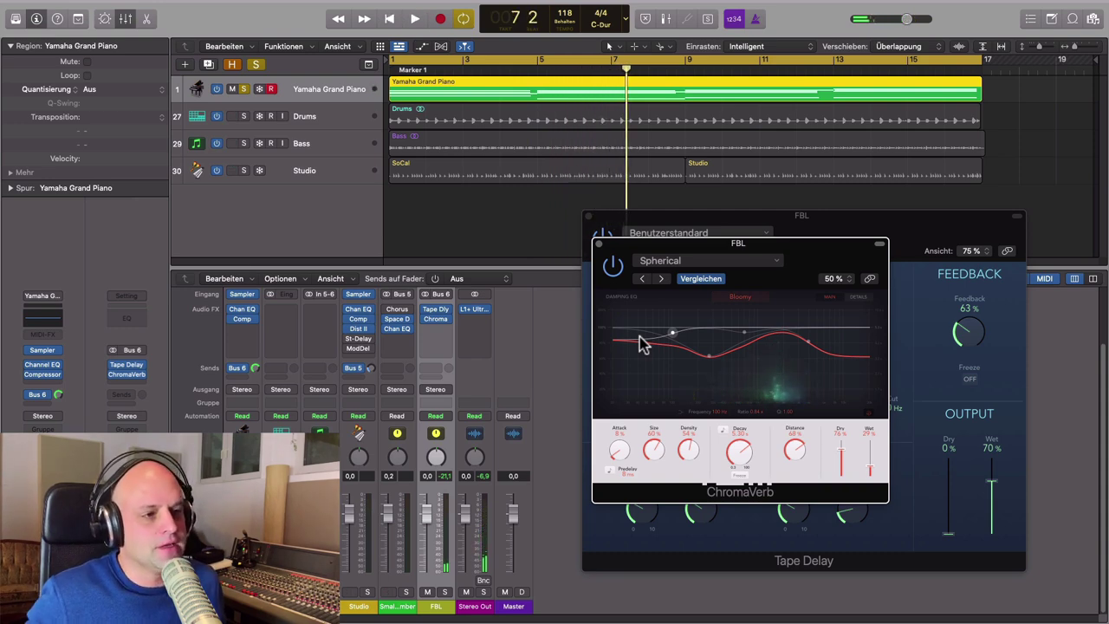
pyautogui.click(596, 243)
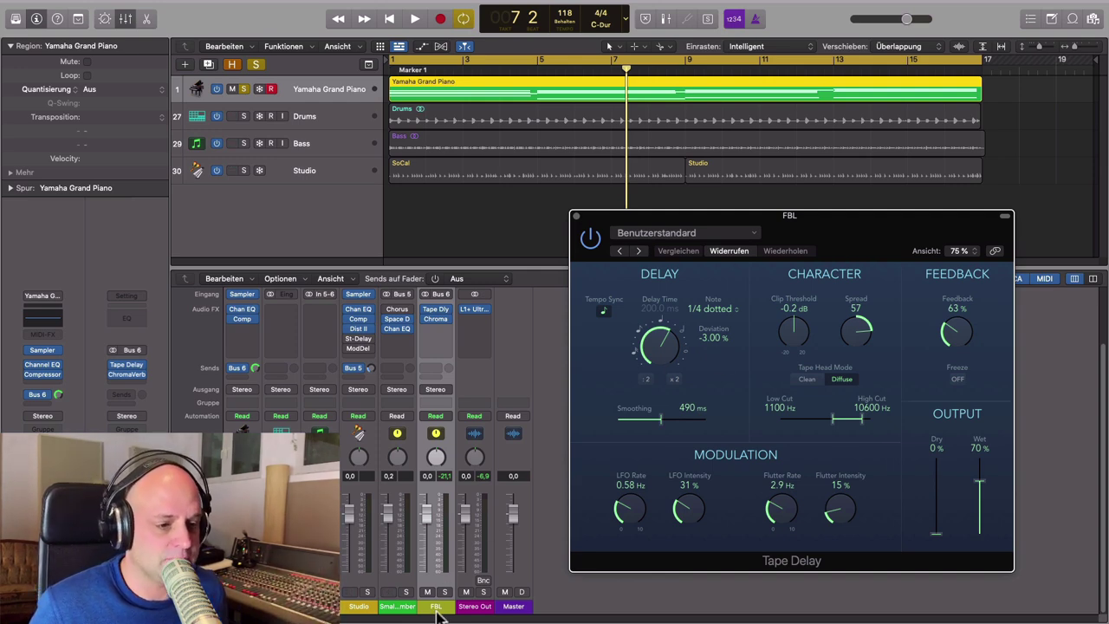
# Step: Create an arrangement track for the FBL aux channel and show its automation in an enlarged lane
pyautogui.click(437, 609)
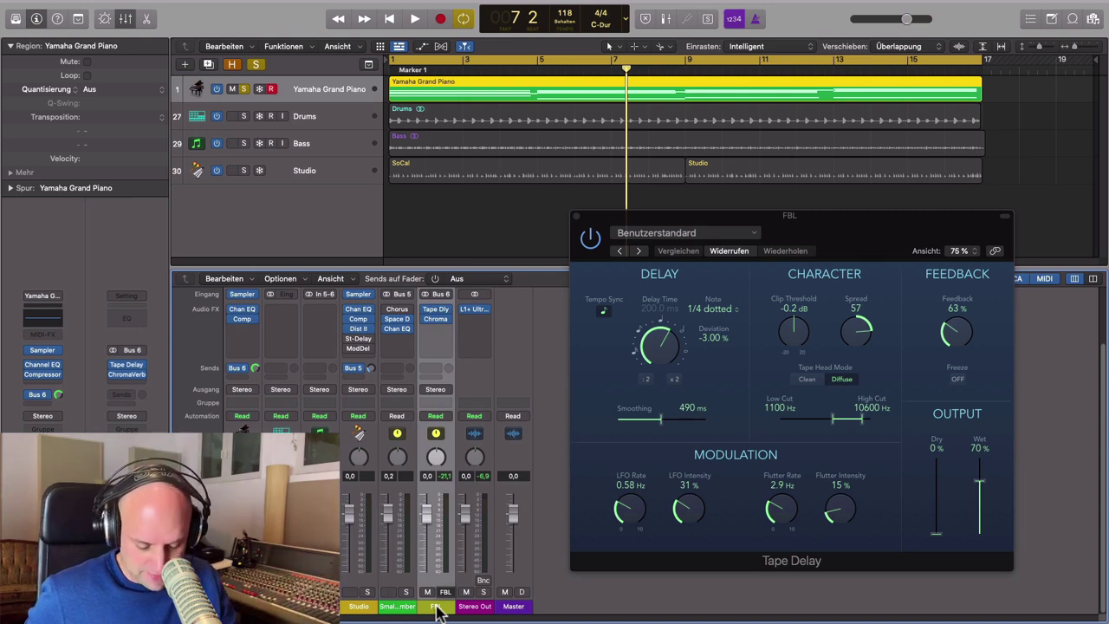
pyautogui.hotkey('ctrl', 't')
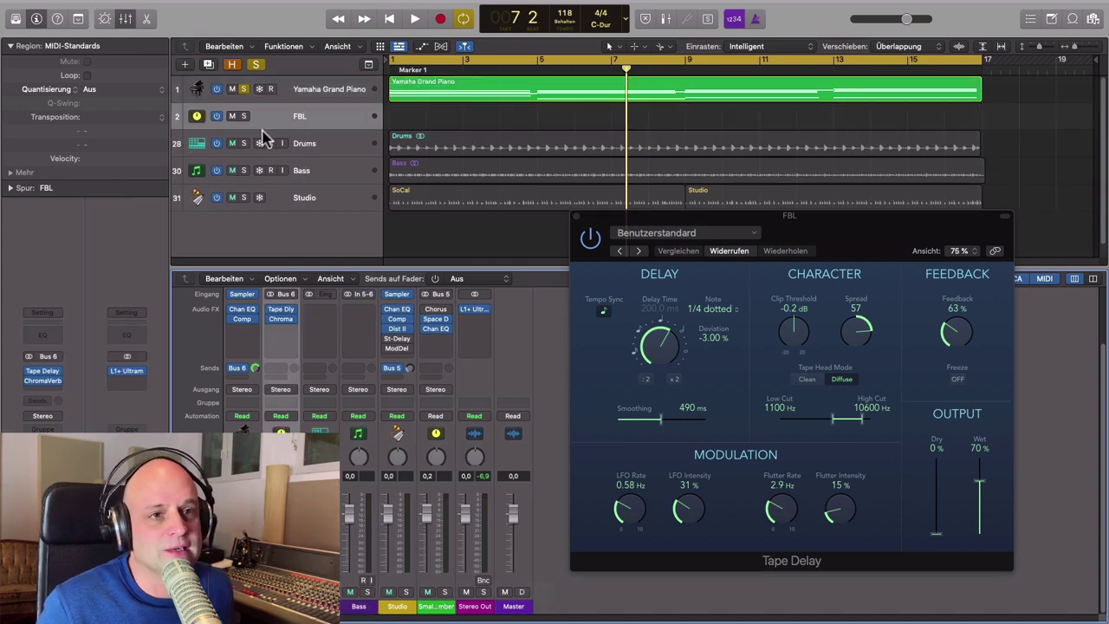
pyautogui.moveTo(265, 131); pyautogui.dragTo(264, 192)
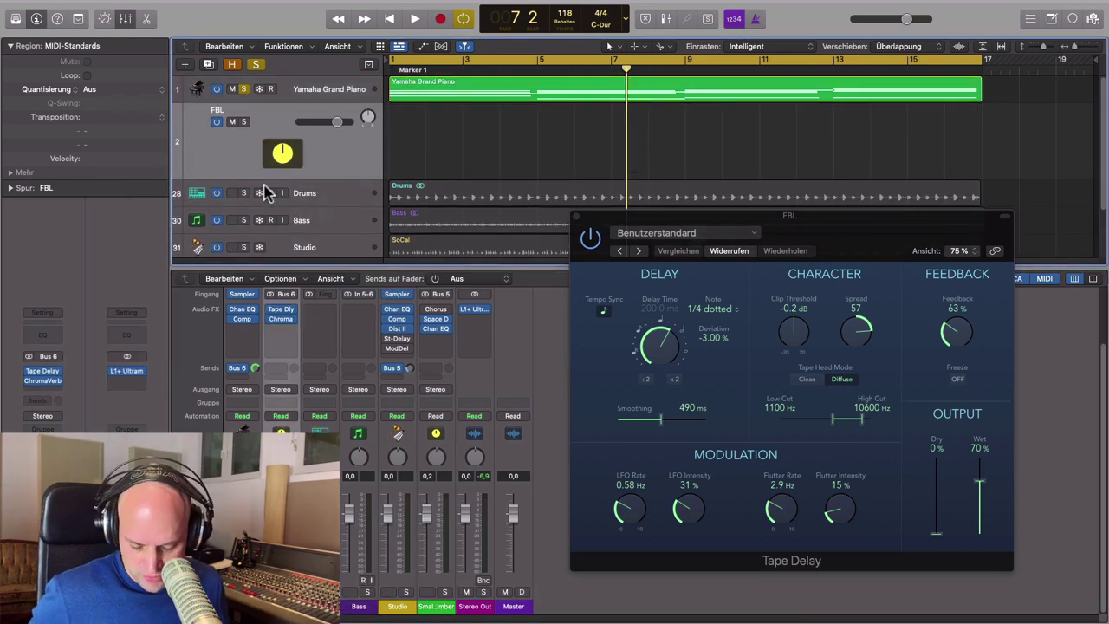
pyautogui.press('a')
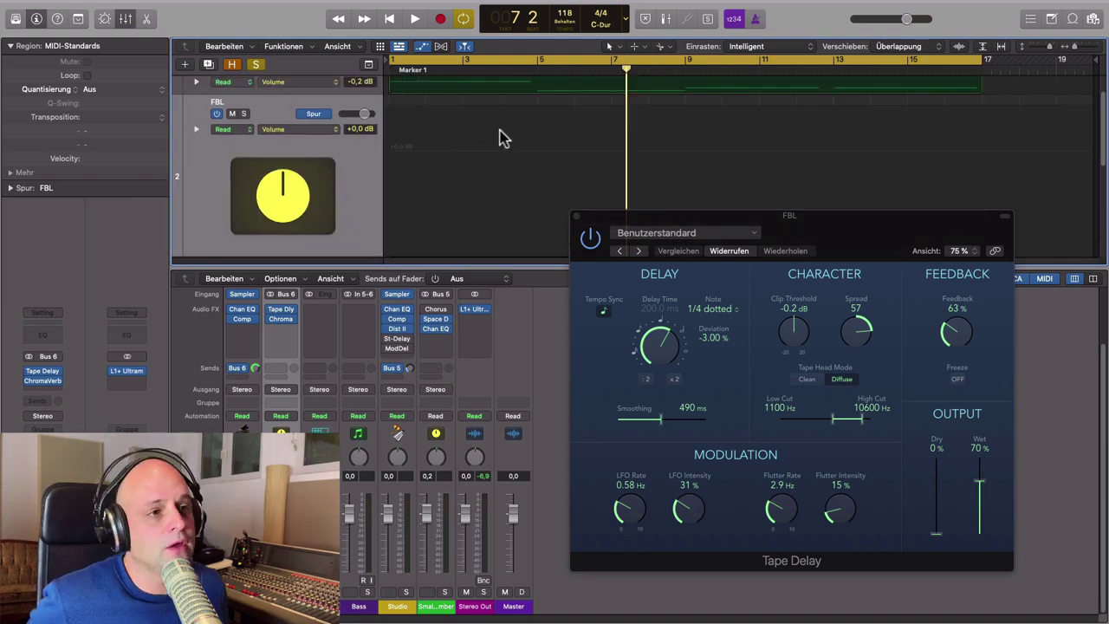
pyautogui.scroll(-5, 503, 139)
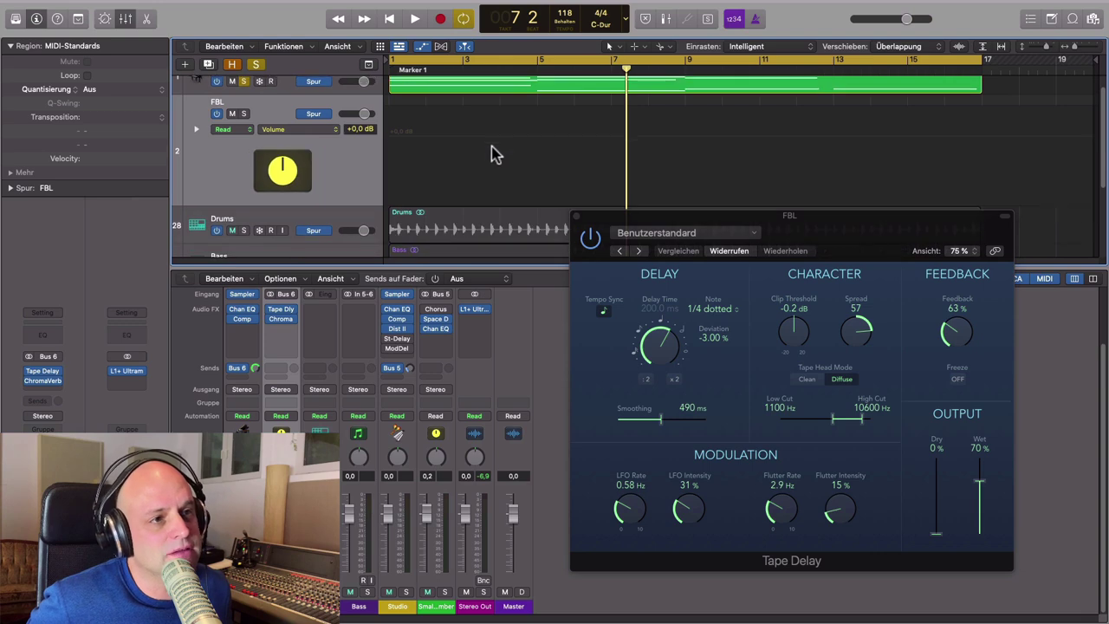
pyautogui.scroll(-3, 490, 155)
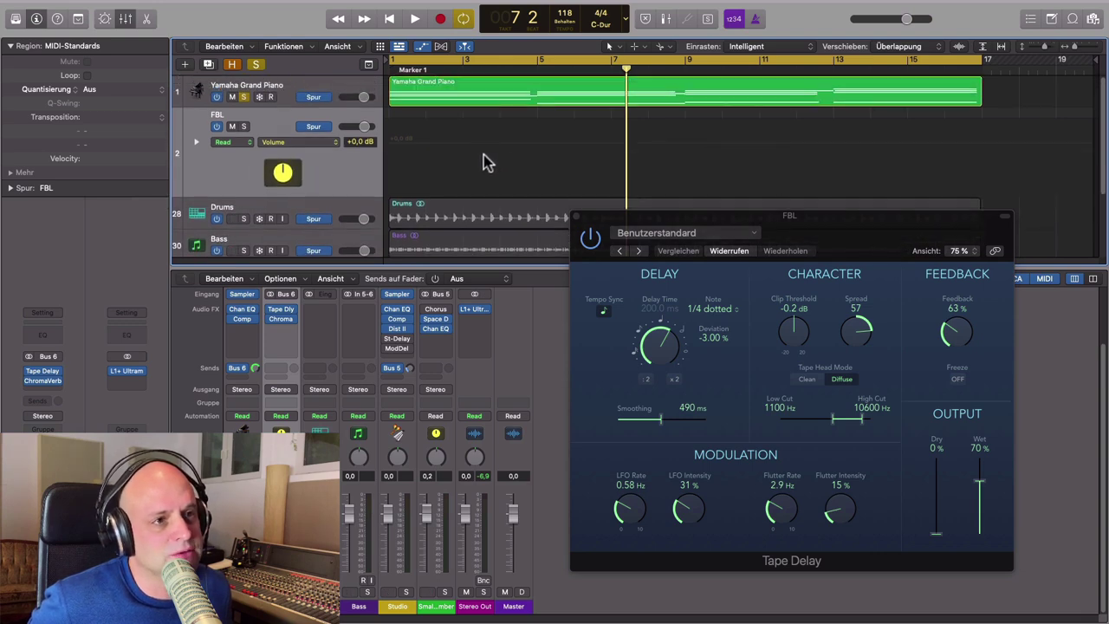
# Step: Set the Tape Delay feedback to 0 % and play the soloed piano from the start, riding the feedback and bringing it back to 0 %
pyautogui.click(394, 62)
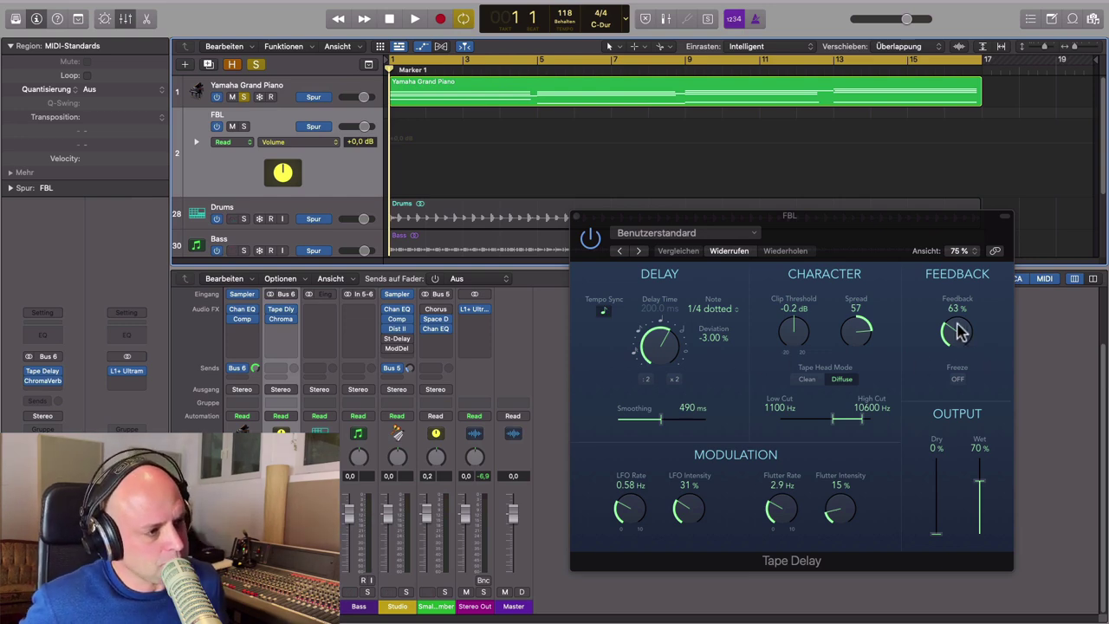
pyautogui.moveTo(957, 332); pyautogui.dragTo(950, 416)
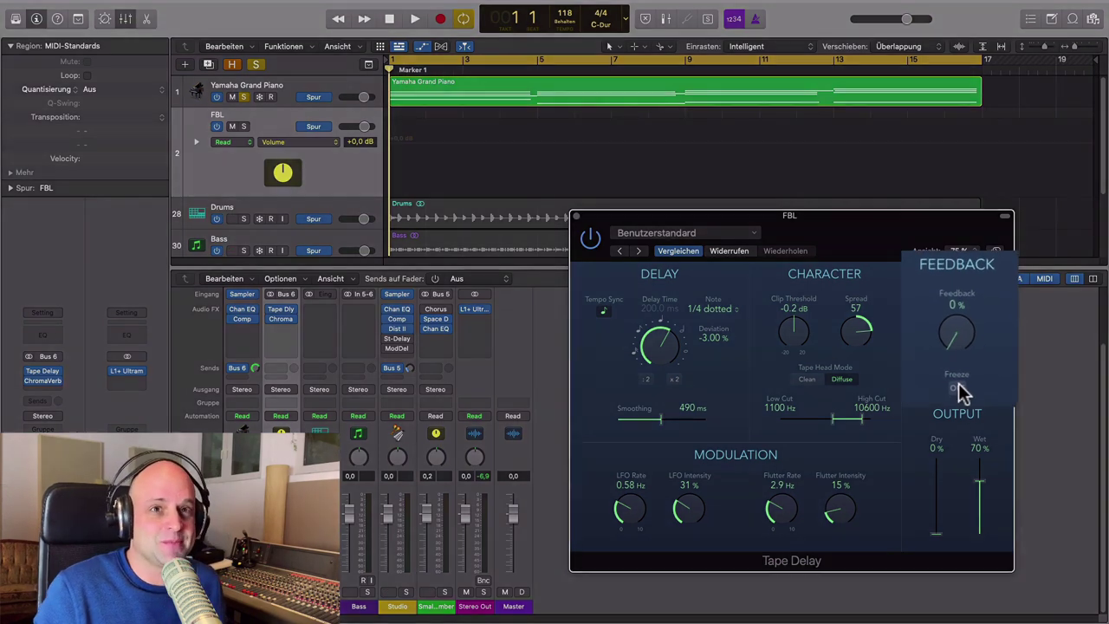
pyautogui.press('space')
pyautogui.moveTo(956, 333); pyautogui.dragTo(906, 391)
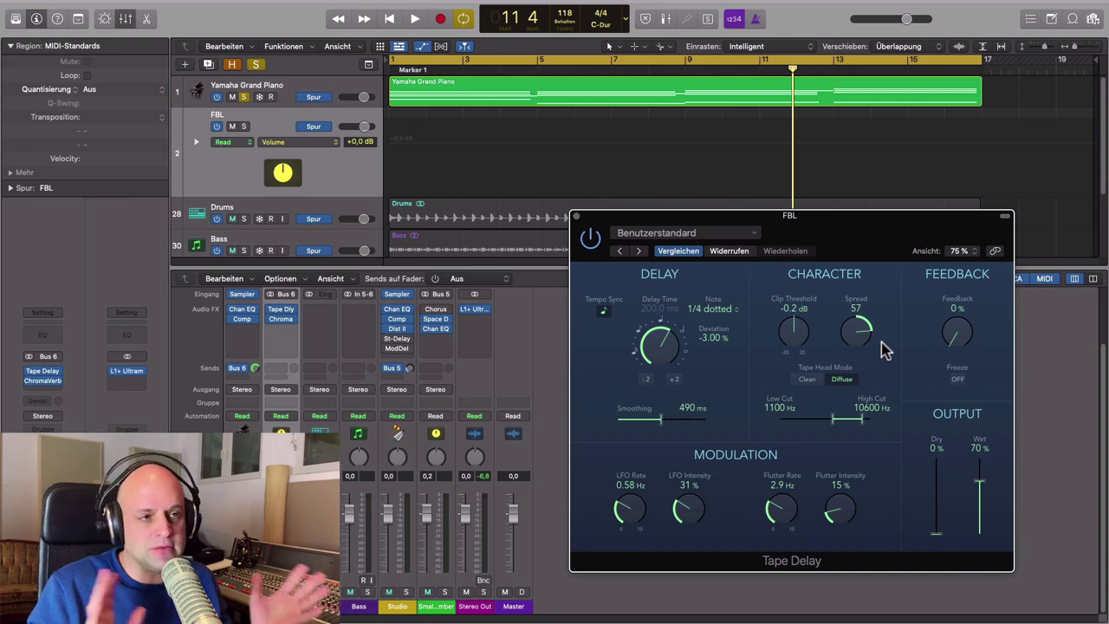
# Step: Return to the project start, unsolo the piano and set the FBL track's automation mode to Latch
pyautogui.click(390, 69)
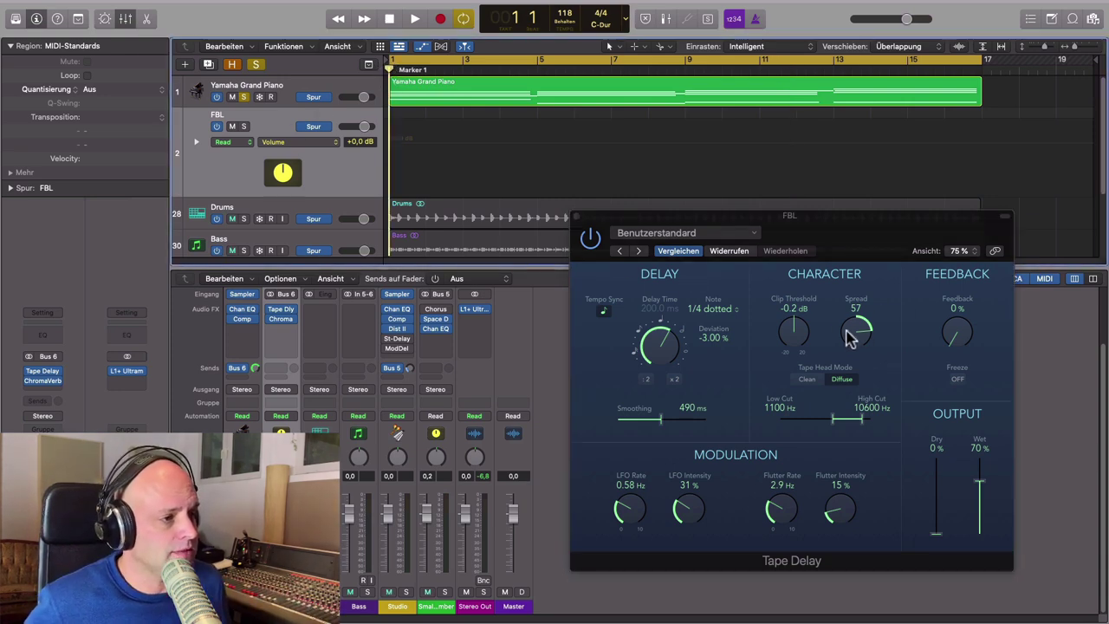
pyautogui.moveTo(878, 234); pyautogui.dragTo(800, 255)
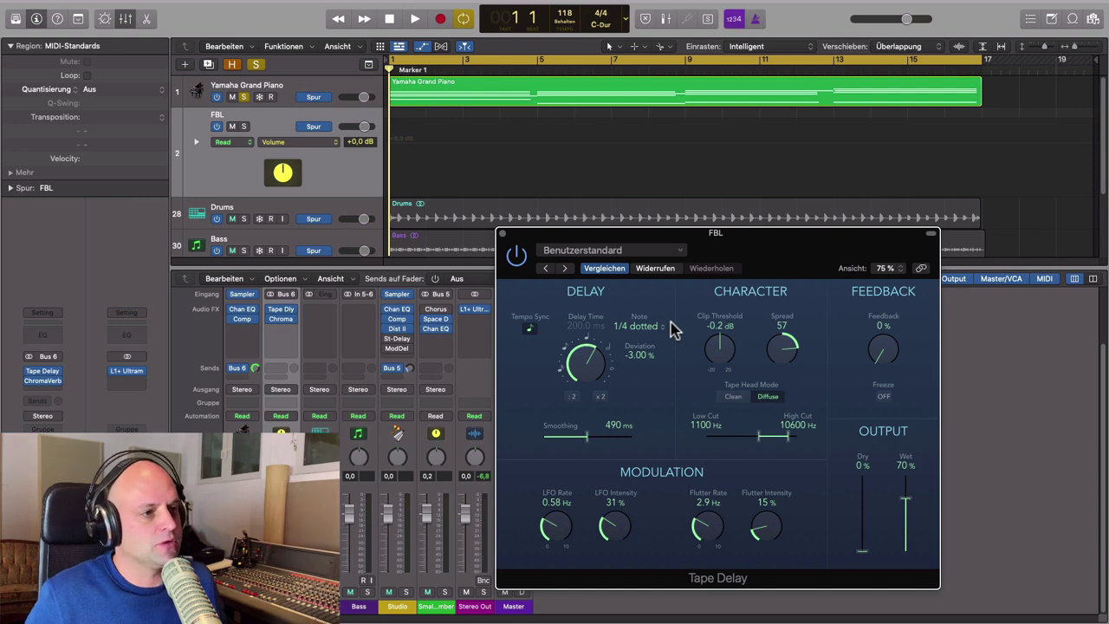
pyautogui.moveTo(790, 255); pyautogui.dragTo(840, 256)
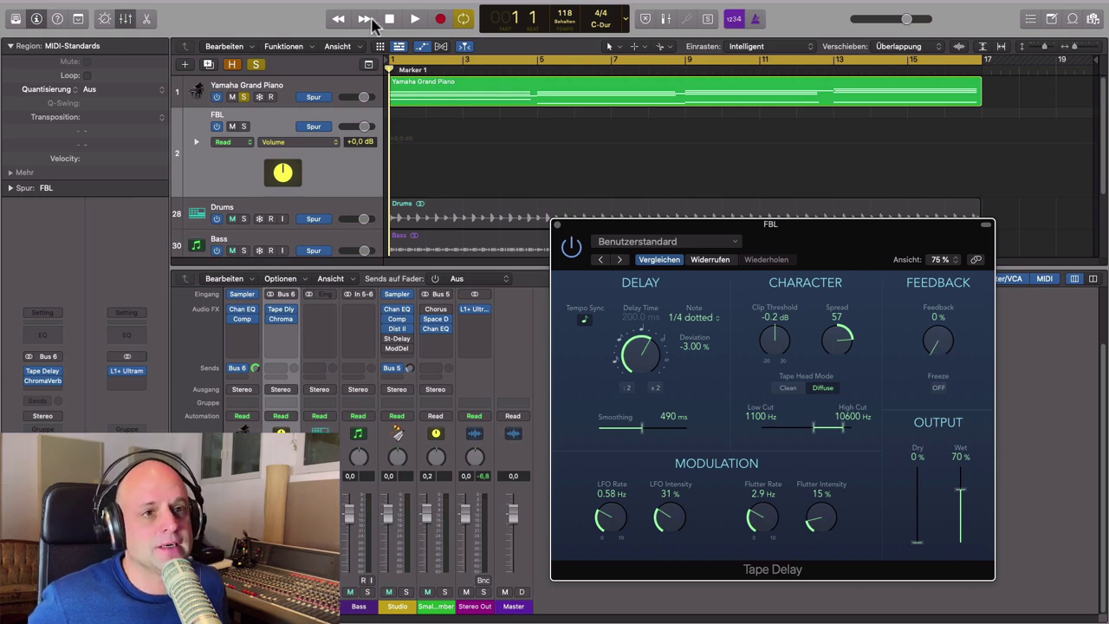
pyautogui.click(244, 97)
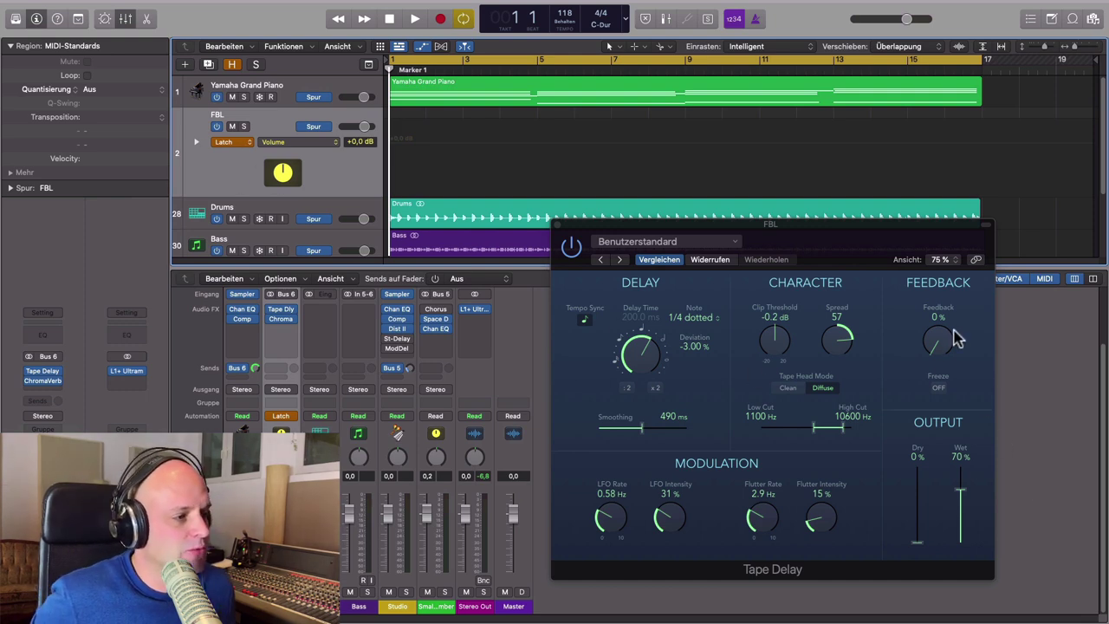
# Step: Record Tape Delay feedback automation through bar 16, riding it in four swells from 0 % to about 190, 165, 245 and 245 %
pyautogui.press('space')
pyautogui.moveTo(944, 351); pyautogui.dragTo(897, 227)
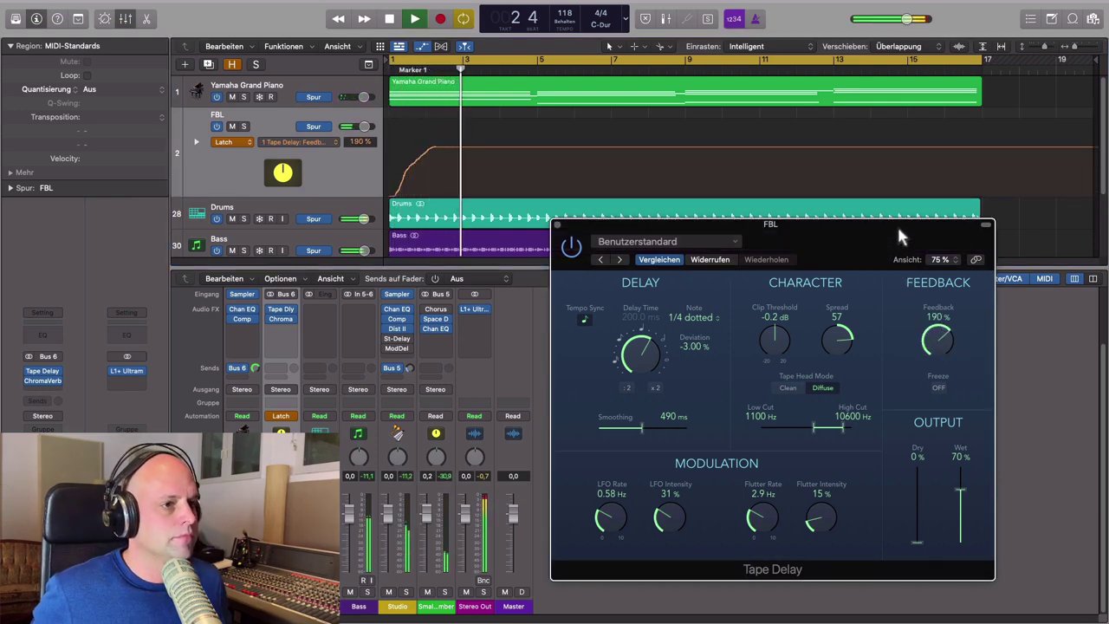
pyautogui.moveTo(897, 224); pyautogui.dragTo(856, 229)
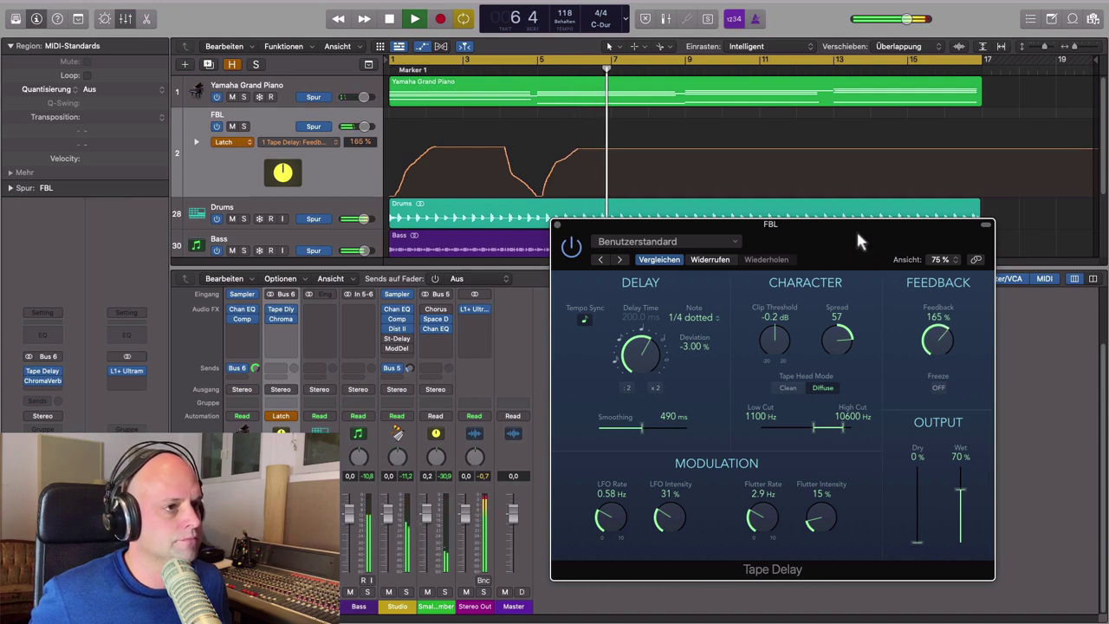
pyautogui.moveTo(856, 228); pyautogui.dragTo(869, 353)
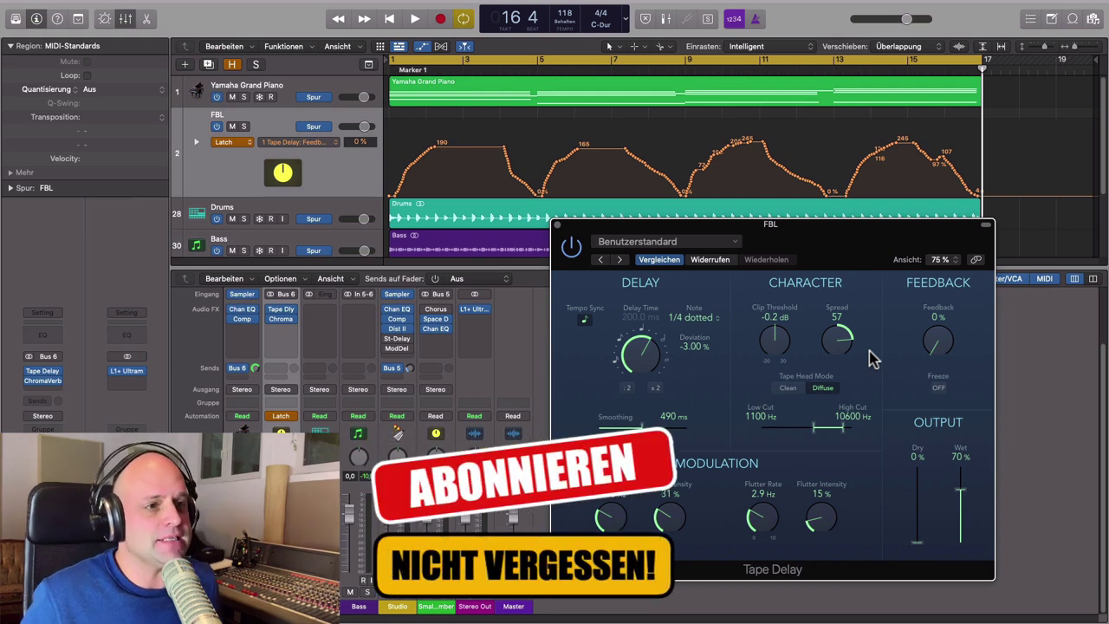
# Step: Set the FBL track's automation mode to Read, close the Tape Delay and display the Volume parameter in the automation lane
pyautogui.click(250, 144)
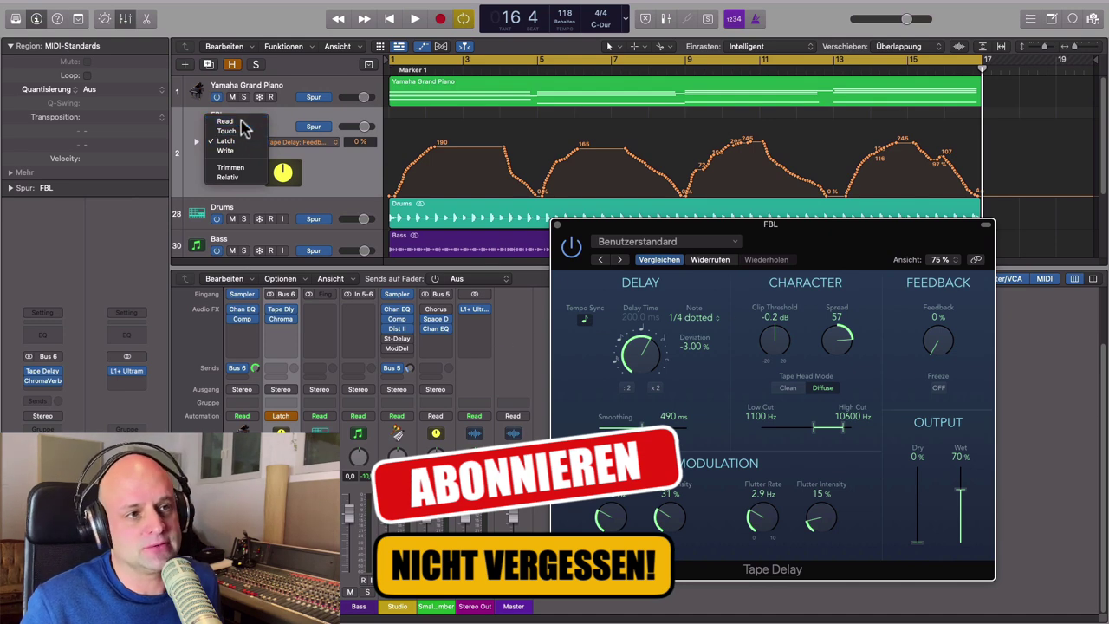
pyautogui.click(243, 121)
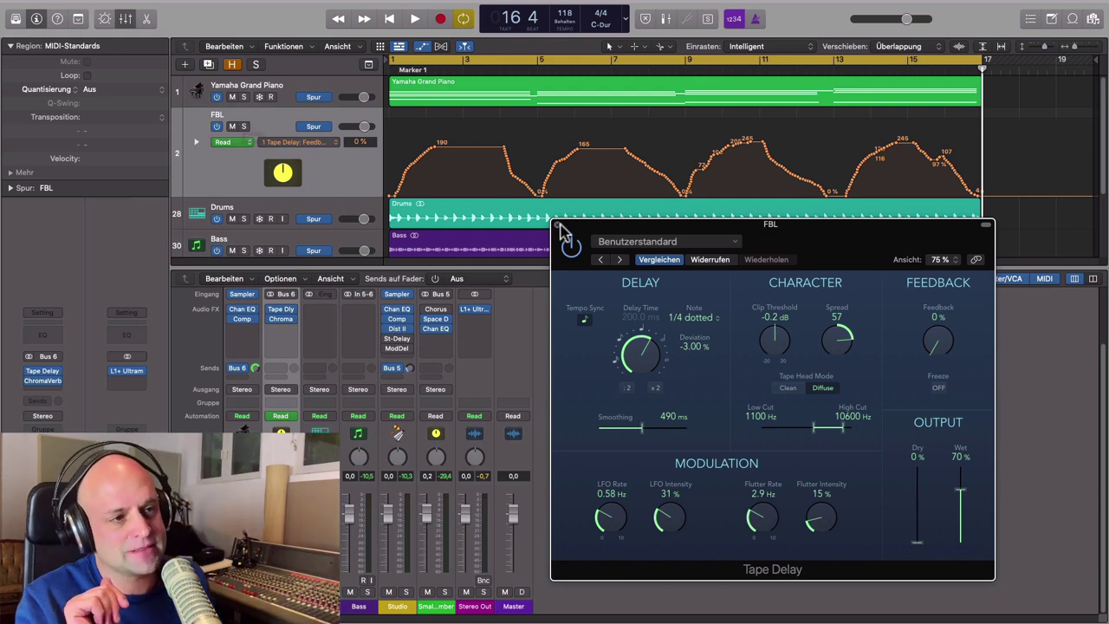
pyautogui.click(557, 225)
pyautogui.click(336, 144)
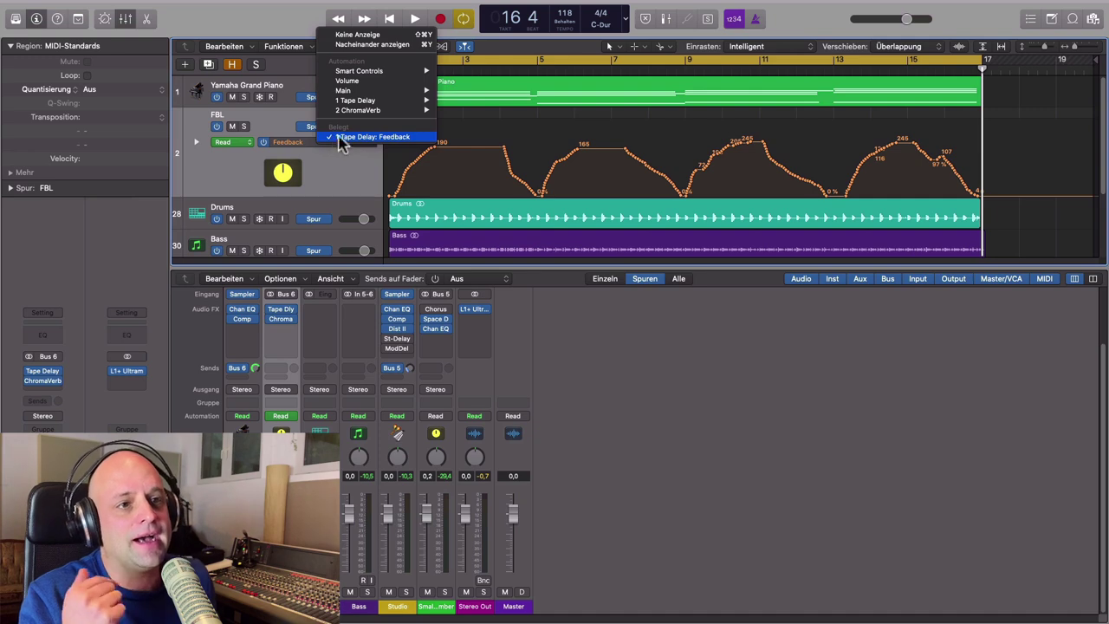
pyautogui.click(347, 80)
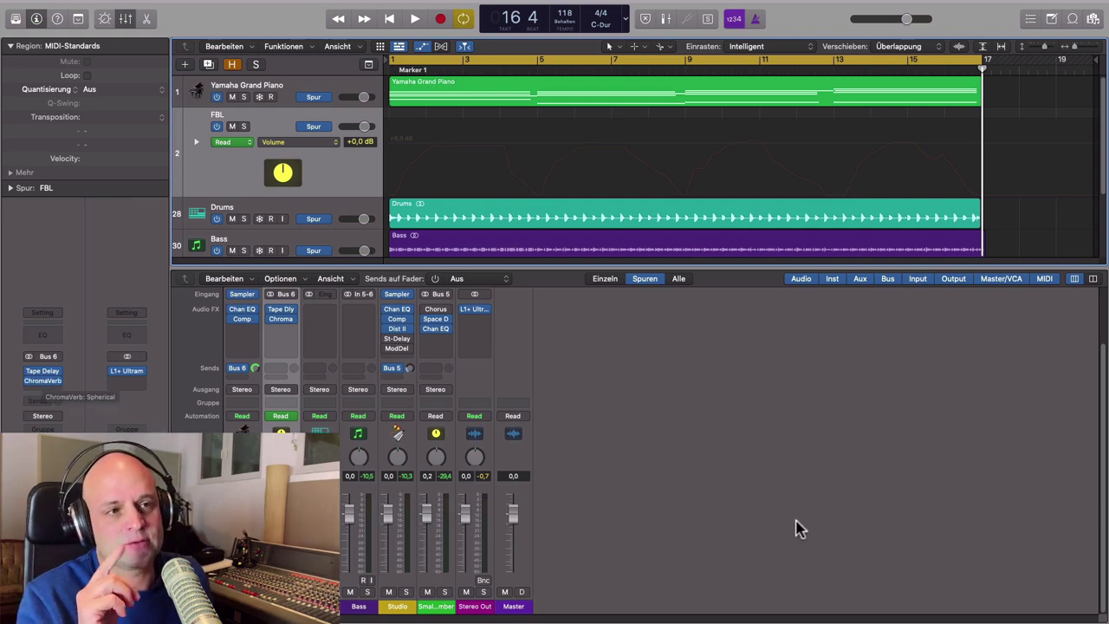
# Step: Insert a Gain plug-in between Tape Delay and ChromaVerb on the FBL channel, and move its window below the tracks
pyautogui.click(51, 382)
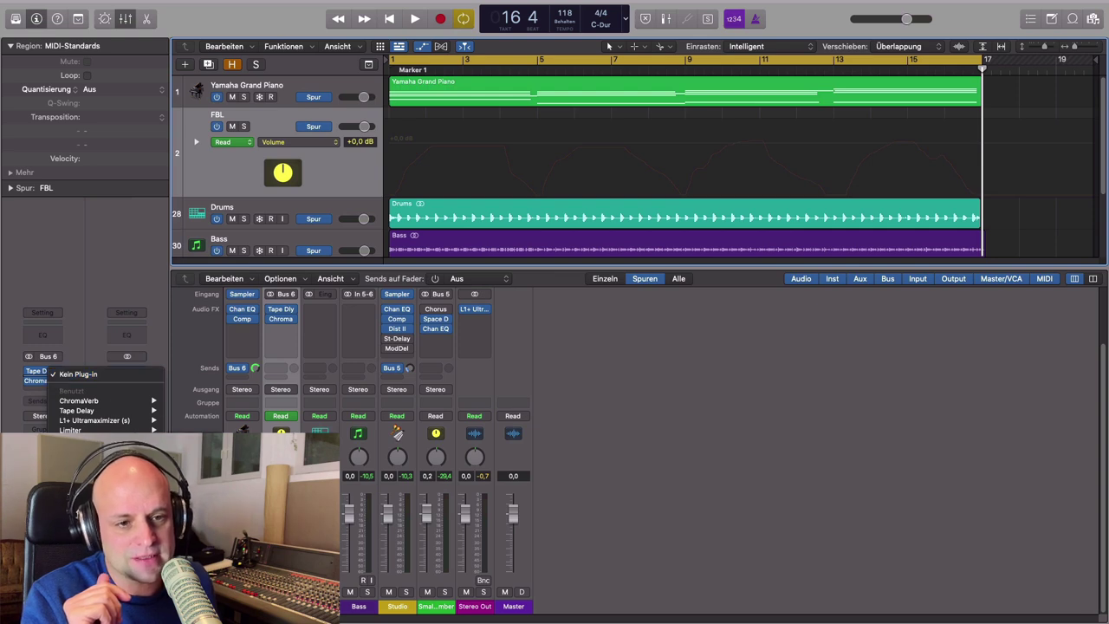
pyautogui.press('Escape')
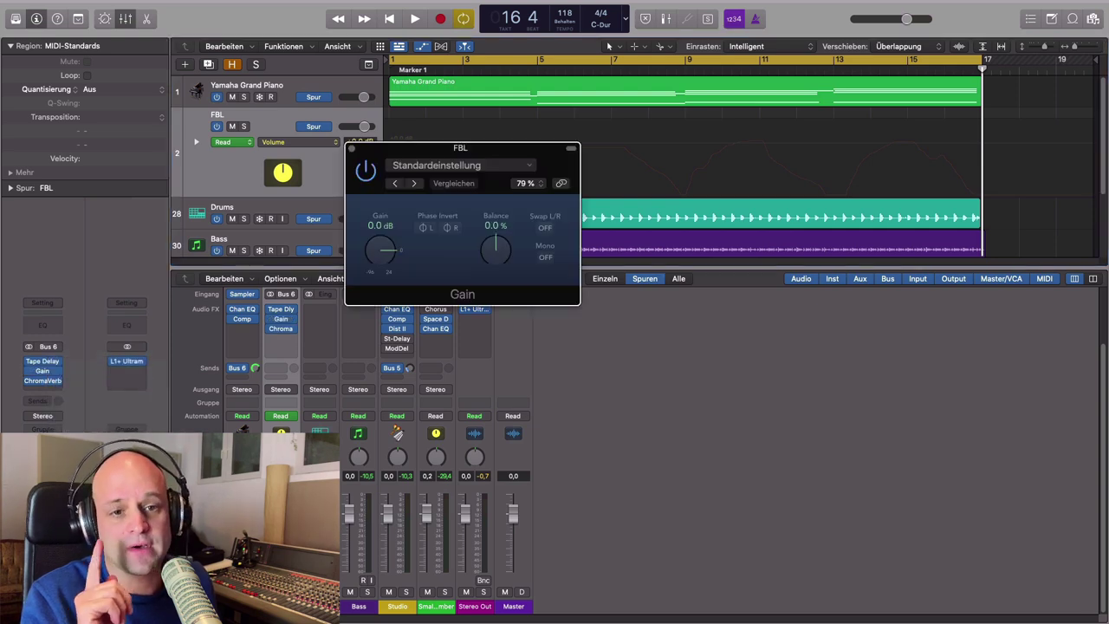
pyautogui.moveTo(527, 163); pyautogui.dragTo(803, 280)
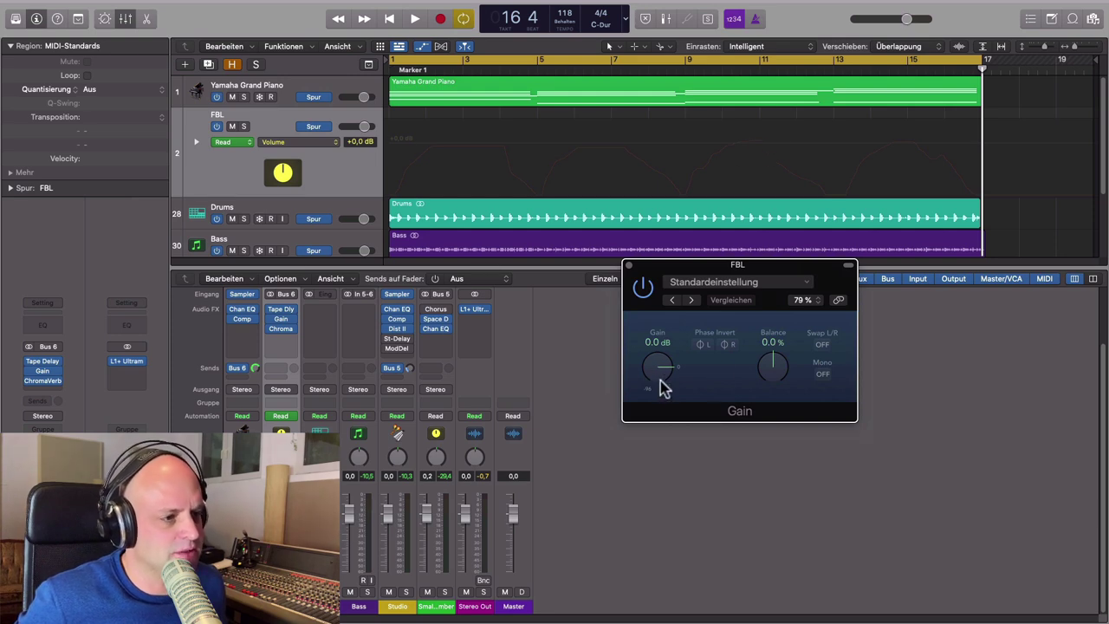
# Step: Record Gain automation on FBL in Latch mode through bar 16, riding from -1.0 dB to a final -7.7 dB, and return the mode to Read
pyautogui.press('space')
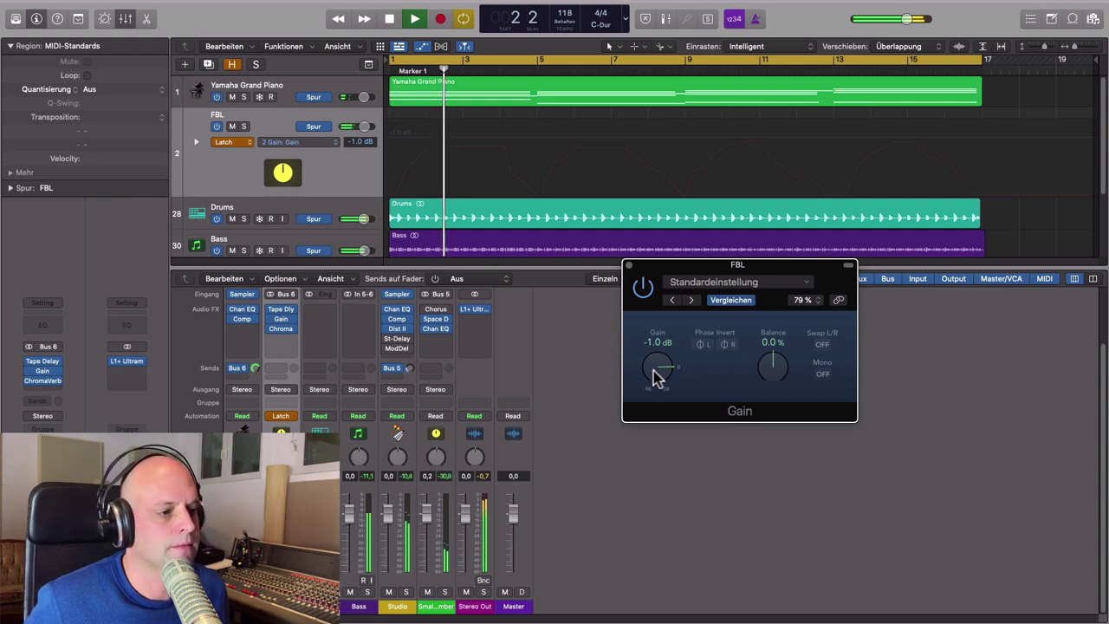
pyautogui.moveTo(653, 371)
pyautogui.mouseDown()
pyautogui.moveTo(653, 386)
pyautogui.moveTo(662, 376)
pyautogui.mouseUp()
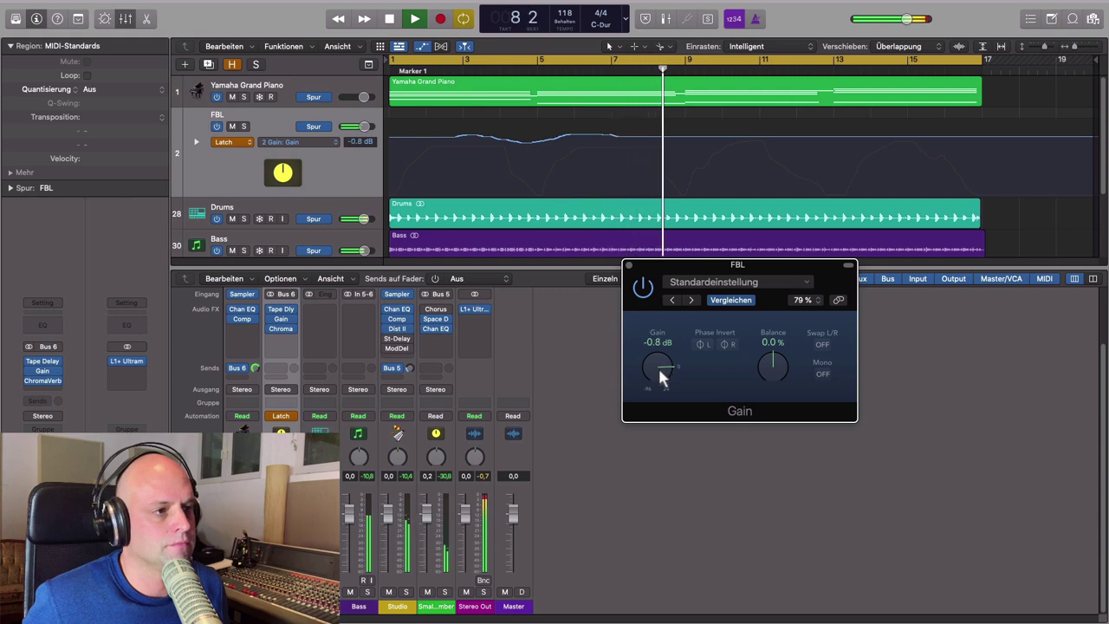
pyautogui.moveTo(661, 376)
pyautogui.mouseDown()
pyautogui.moveTo(661, 394)
pyautogui.moveTo(667, 366)
pyautogui.moveTo(665, 388)
pyautogui.mouseUp()
pyautogui.press('space')
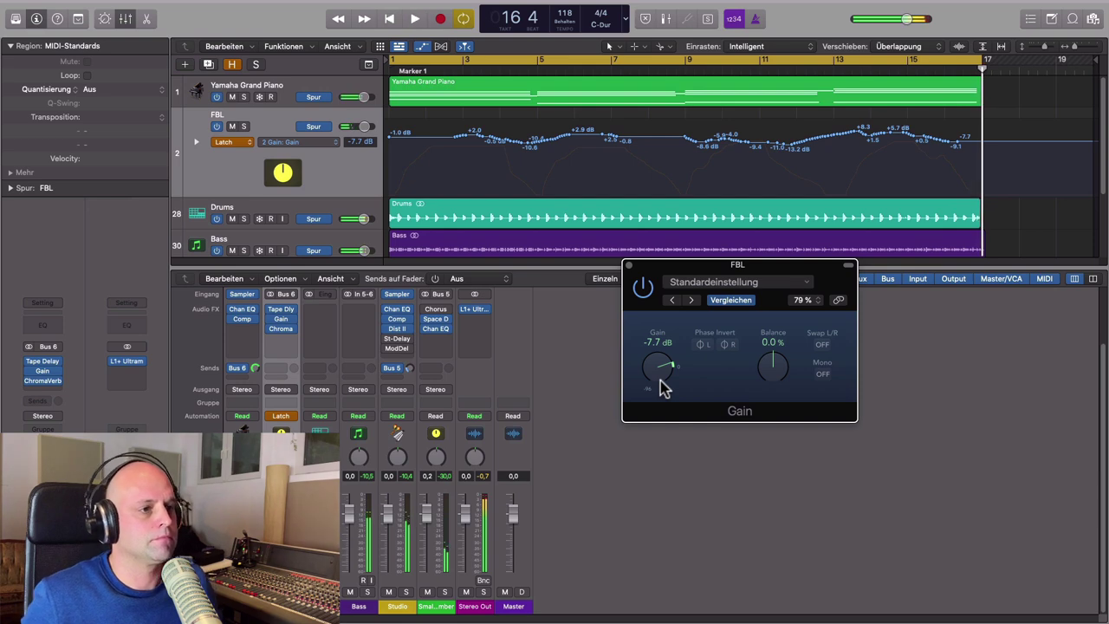
pyautogui.click(244, 142)
pyautogui.click(244, 122)
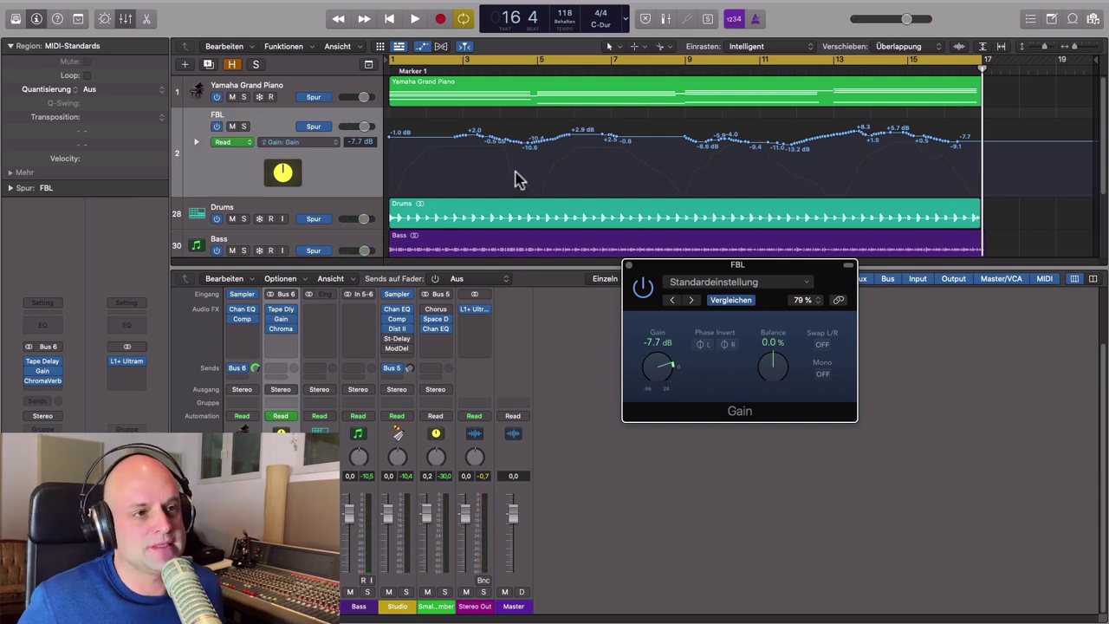